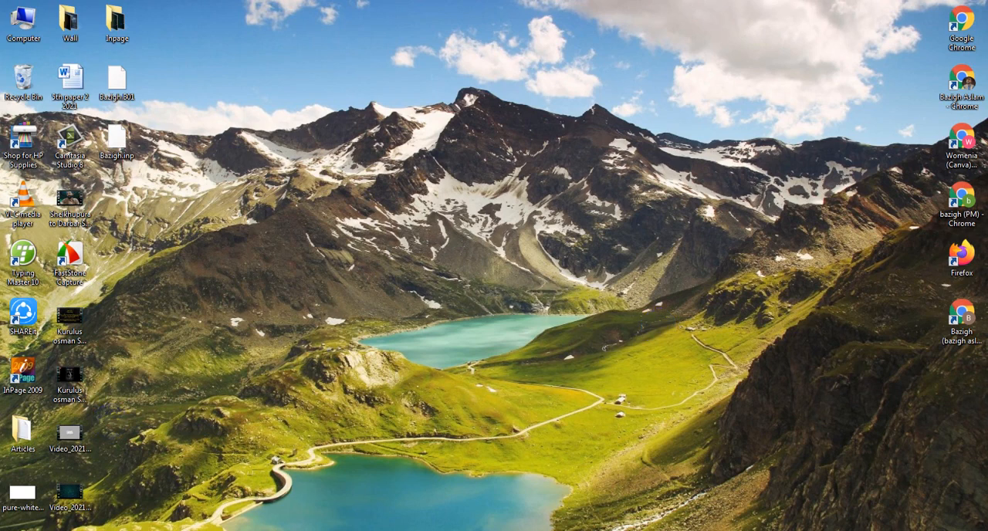
Step: Bring up the open InPage application document at 100% zoom and delete the content below the closing العارض line
click(310, 530)
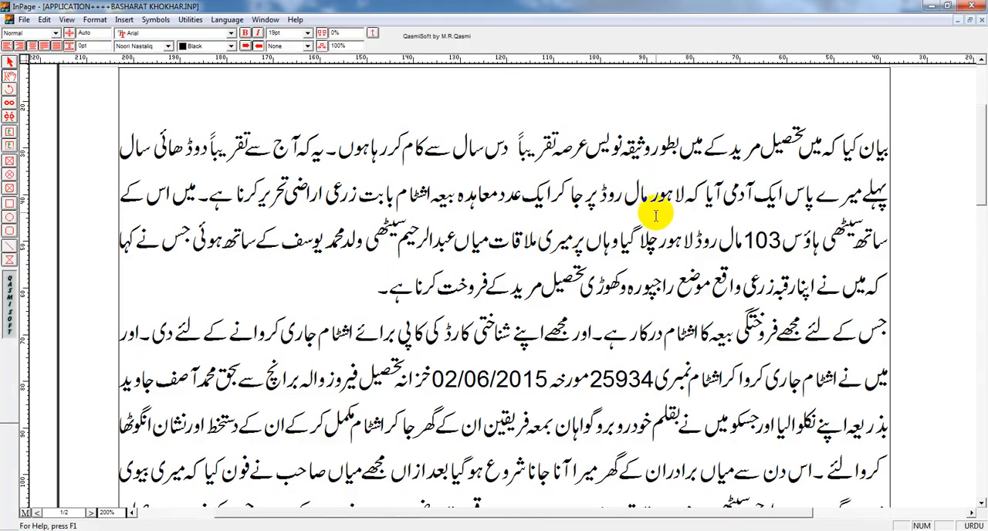
key(ctrl+1)
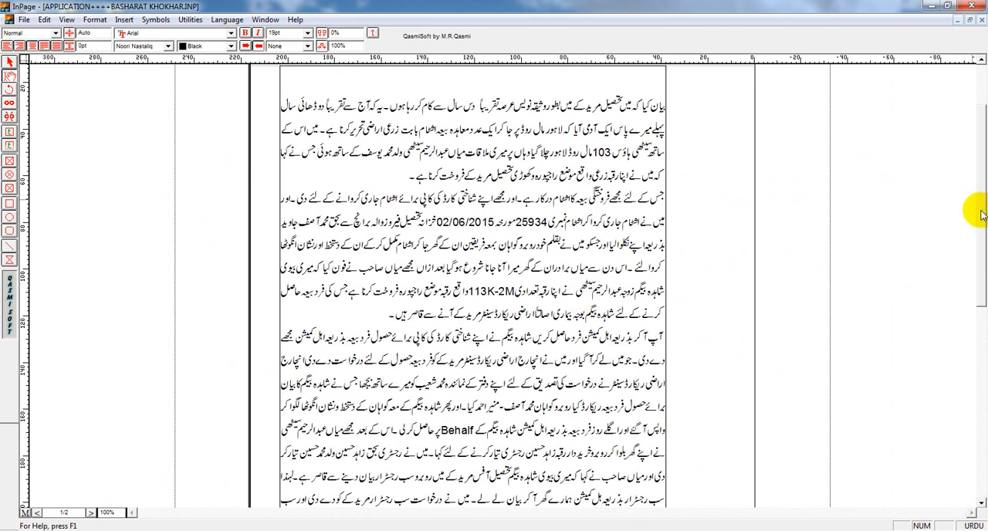
click(973, 343)
drag(656, 390, 177, 362)
key(Delete)
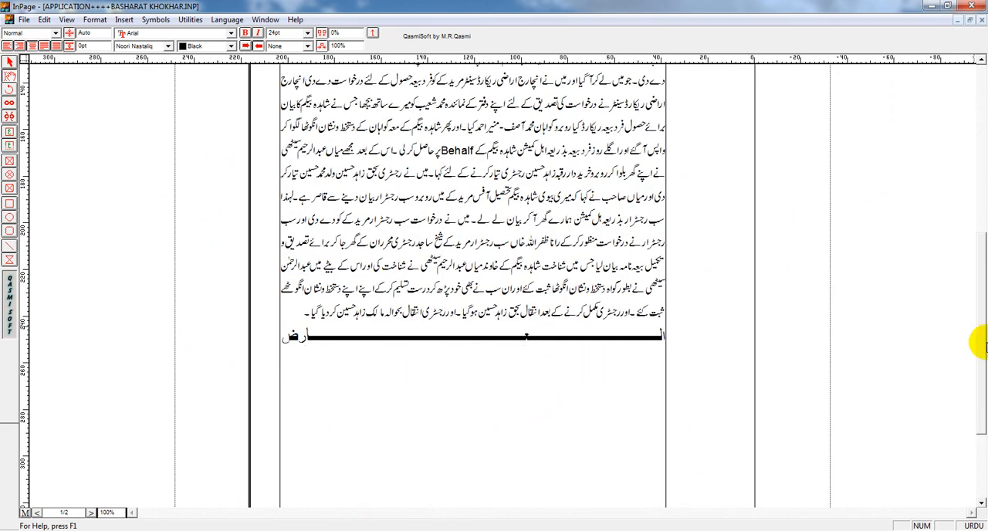
Step: Return to the start of page 1 and place the cursor on the blank line above the first paragraph
drag(974, 343, 972, 139)
click(418, 305)
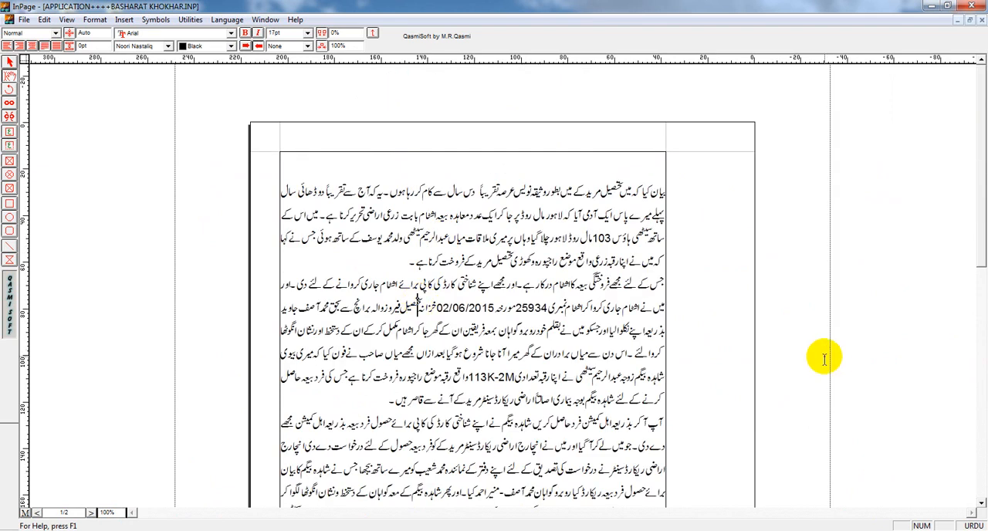
key(Up)
key(Up)
key(Up)
key(Up)
key(Up)
key(Up)
key(Down)
key(Down)
key(Up)
key(Up)
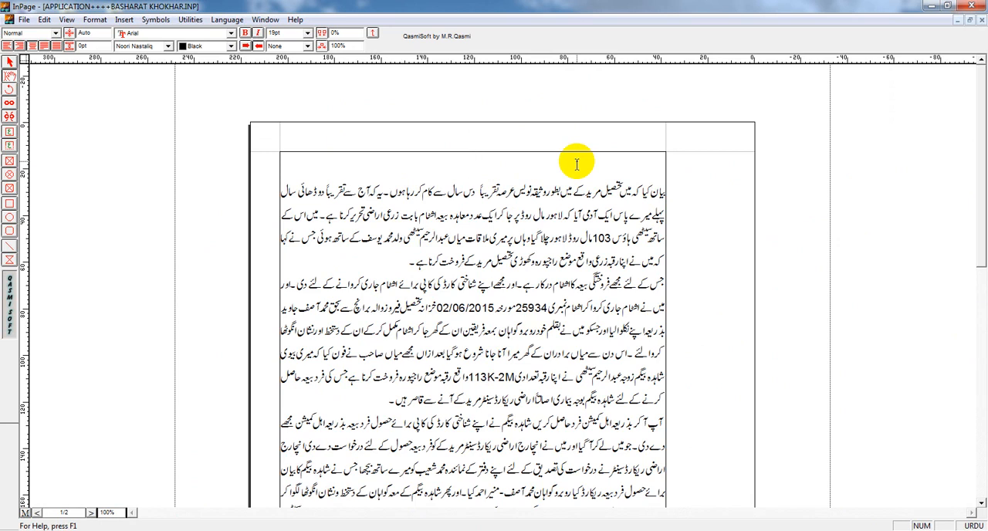
Step: View the page at 200%, 100%, 50% and fit-to-page zoom in turn
key(ctrl+2)
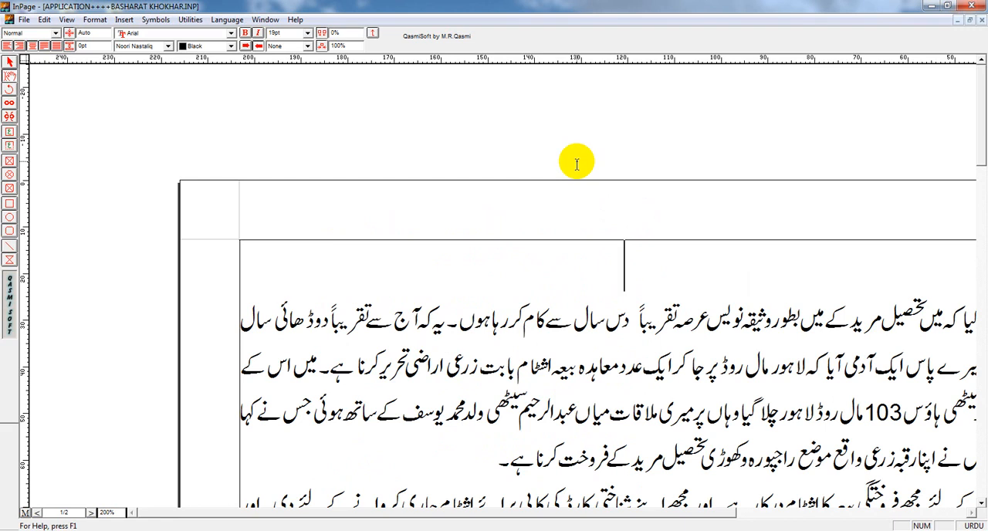
key(ctrl+1)
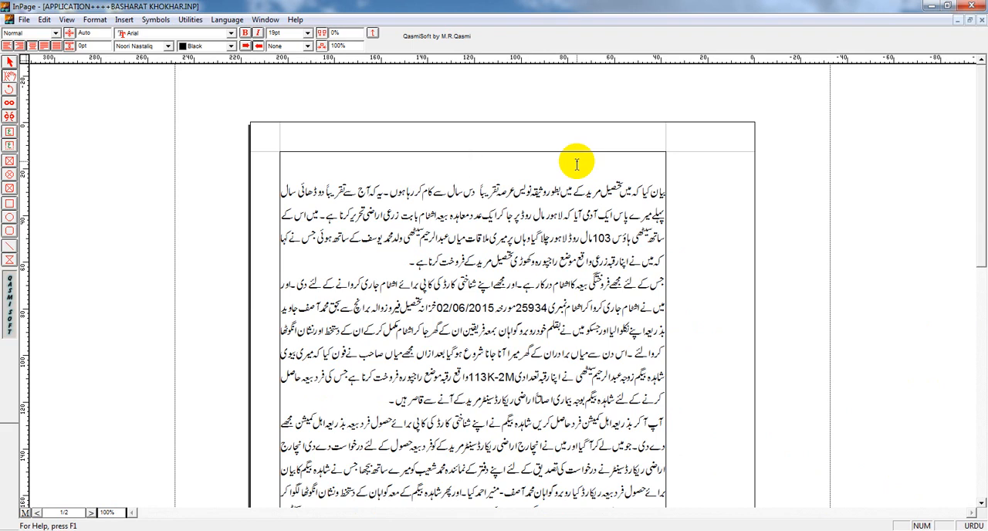
key(ctrl+5)
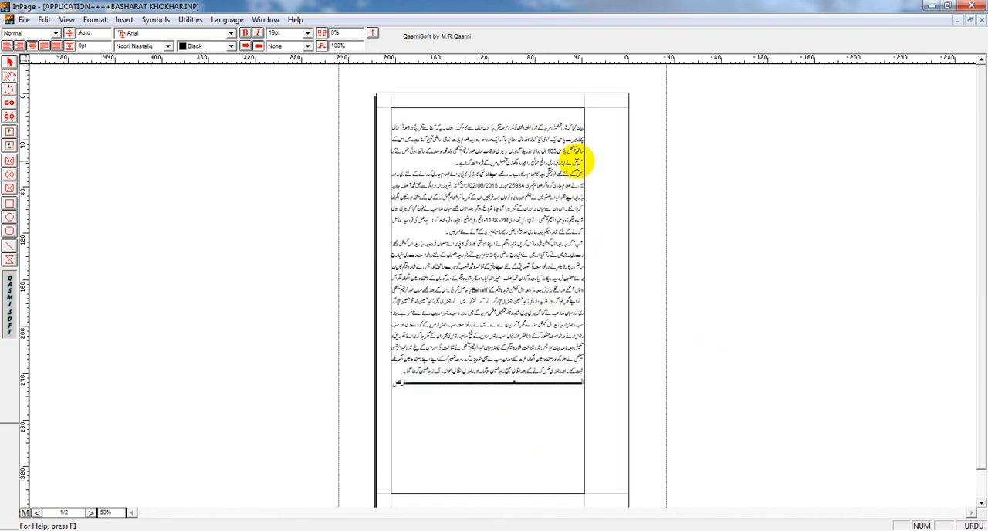
key(ctrl+0)
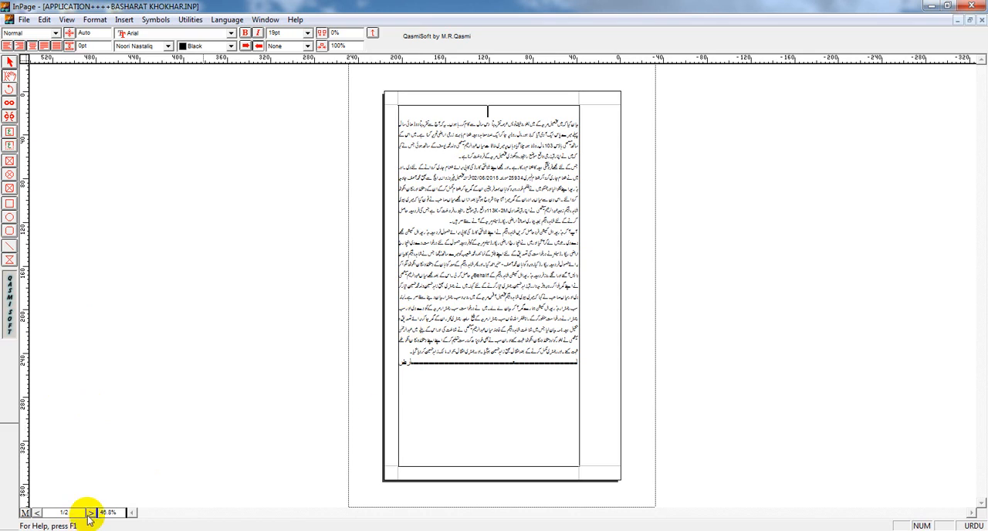
Step: Enter a custom zoom of 200% for the page view
double_click(112, 512)
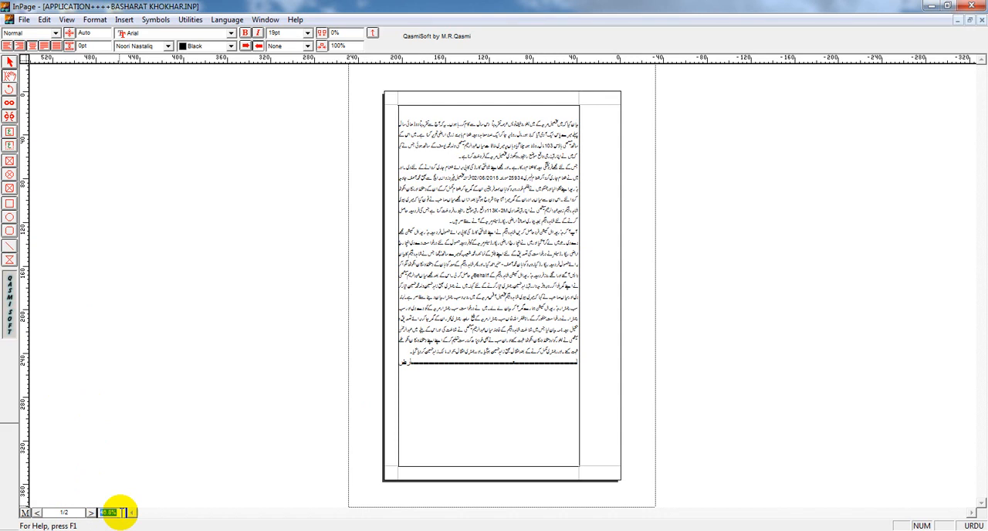
text(200)
key(Return)
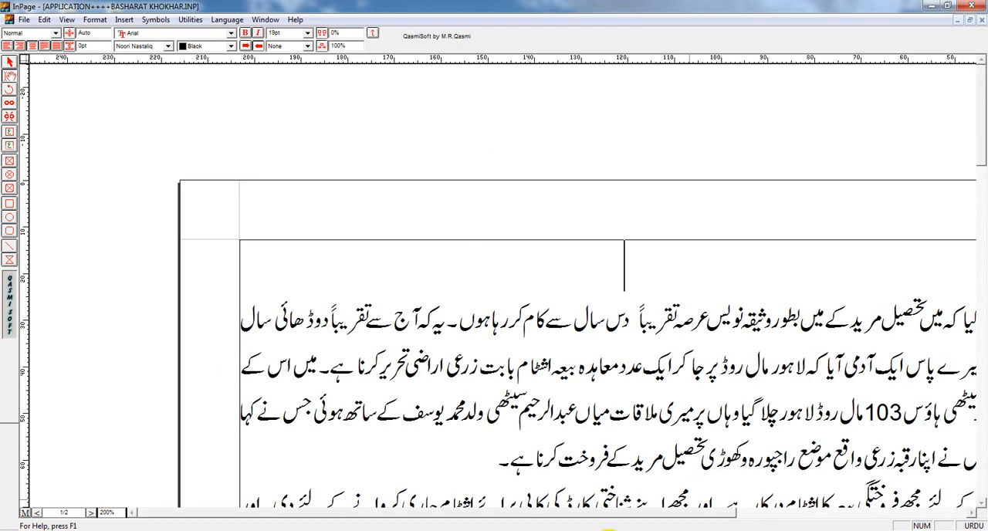
drag(656, 514, 789, 515)
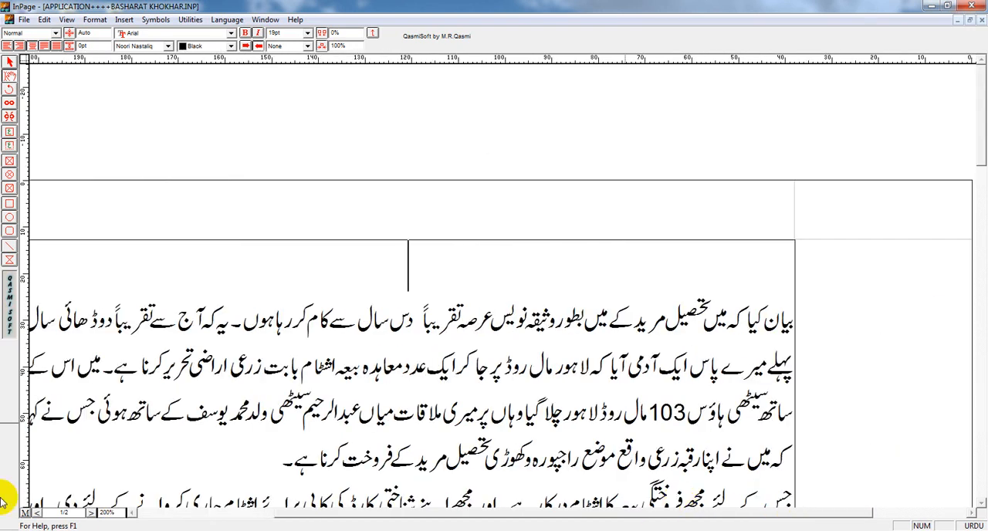
Step: Enter a custom zoom of 300% to magnify the text
drag(110, 506, 78, 509)
click(115, 513)
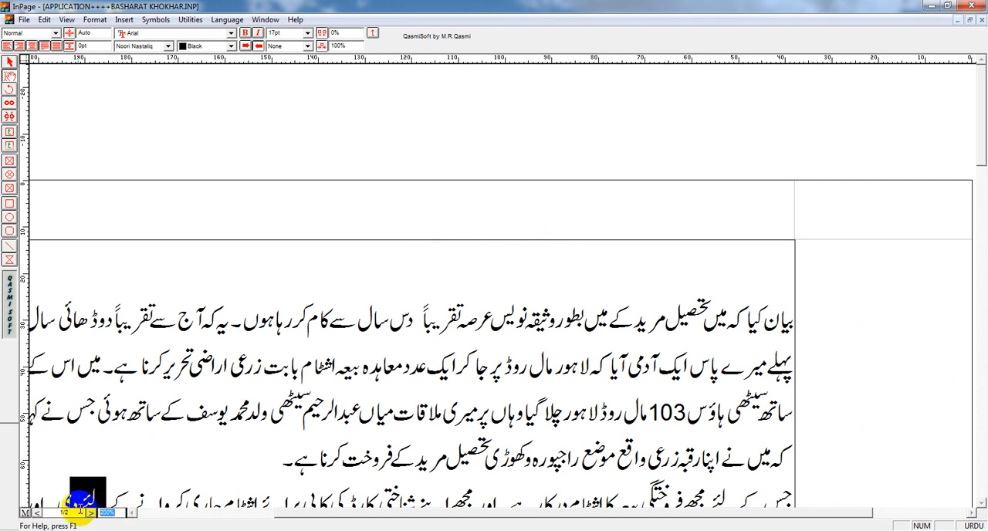
text(300)
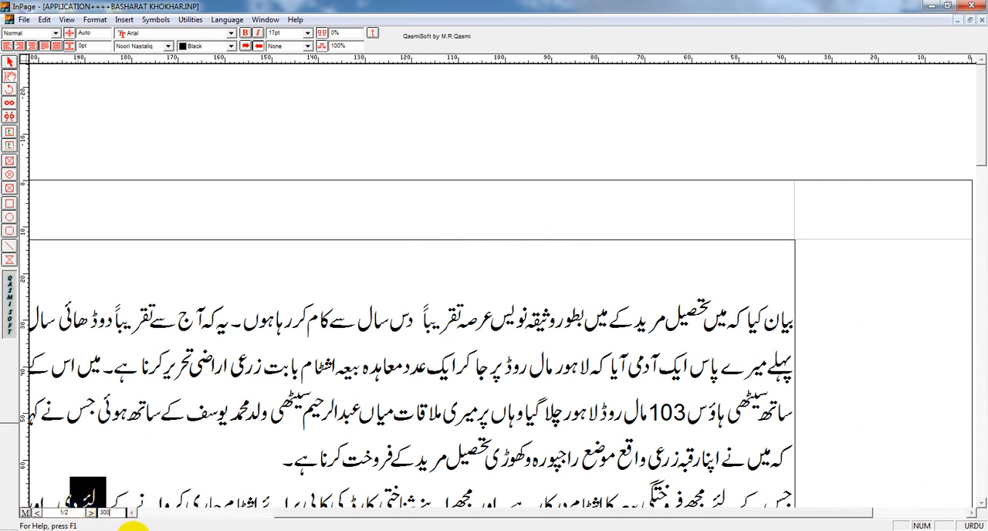
key(Return)
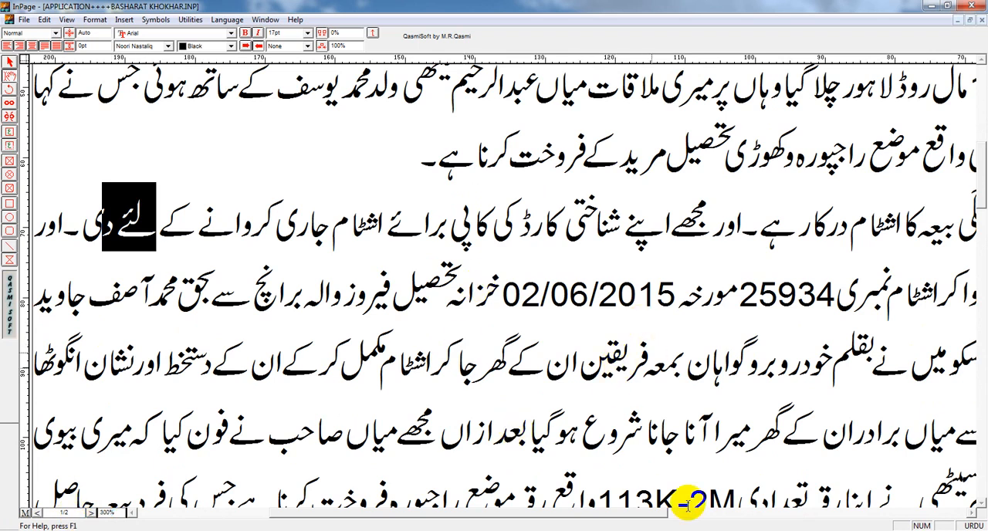
Step: Return to 200% zoom and remove the extra space before دس in the first line of text
key(ctrl+2)
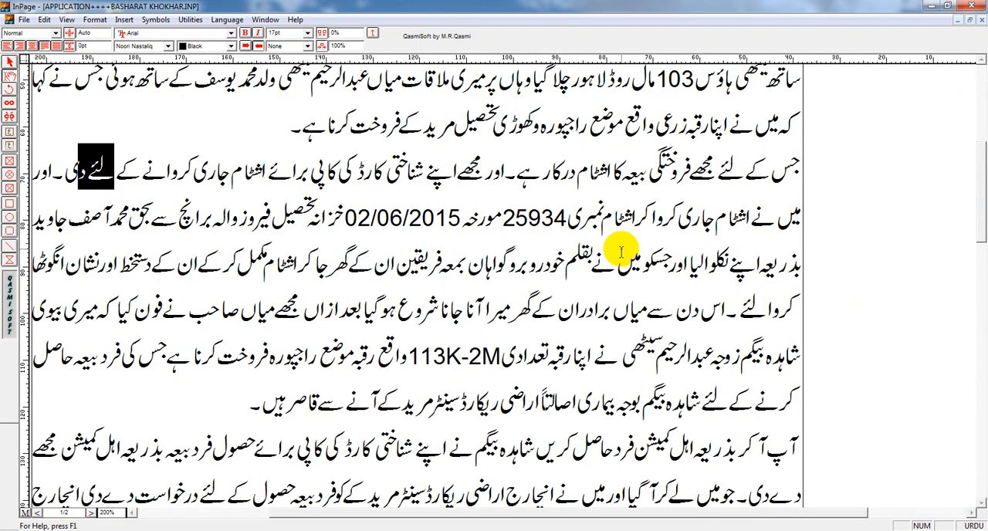
click(524, 186)
key(Up)
key(Up)
key(Up)
key(Up)
click(424, 143)
key(BackSpace)
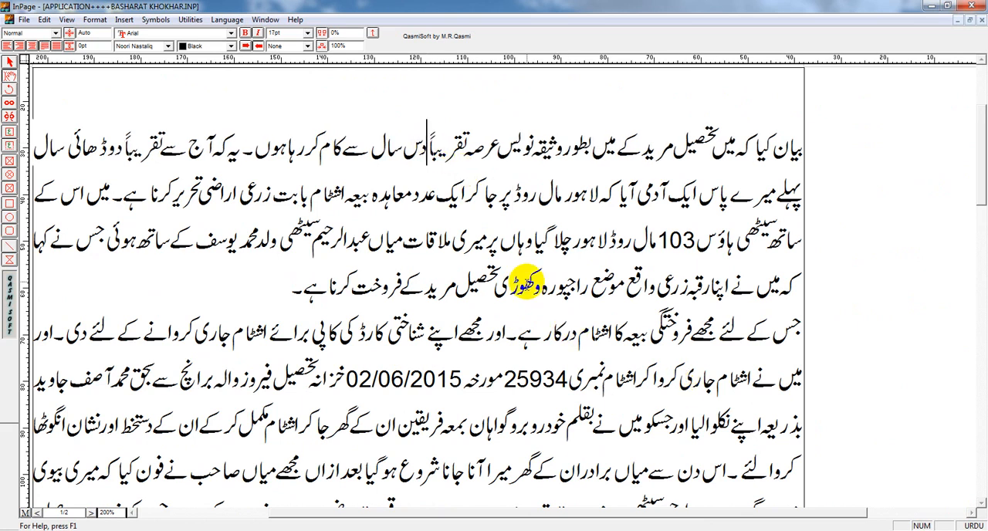
Step: Set the zoom to 100% and place the cursor in the first line of text
key(ctrl+1)
key(Up)
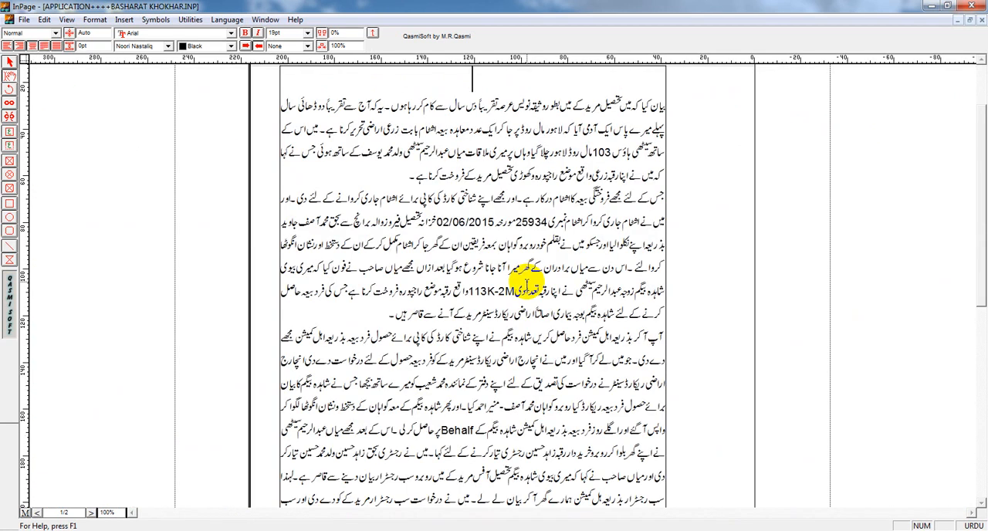
key(Down)
Step: Toggle the typing language between Urdu and English, trying out sample text and erasing it
key(ctrl+space)
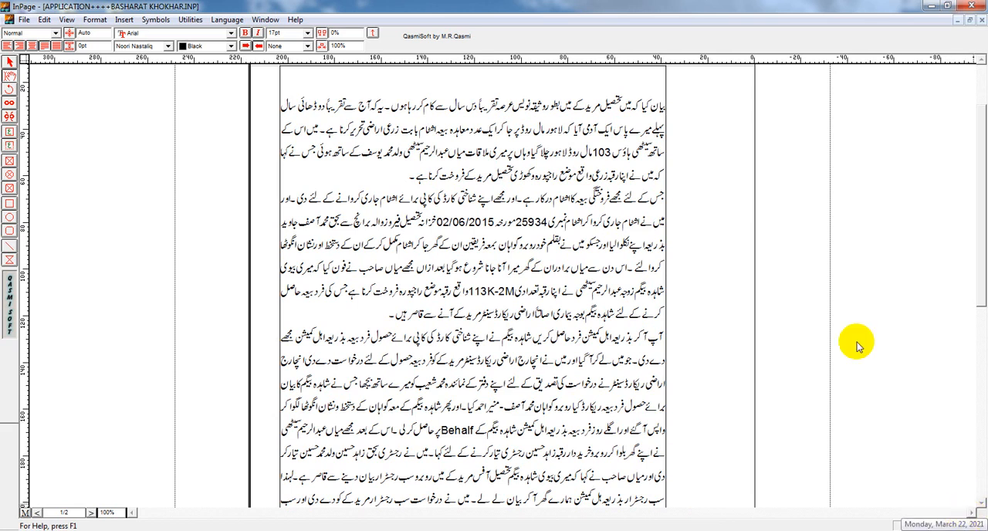
key(ctrl+space)
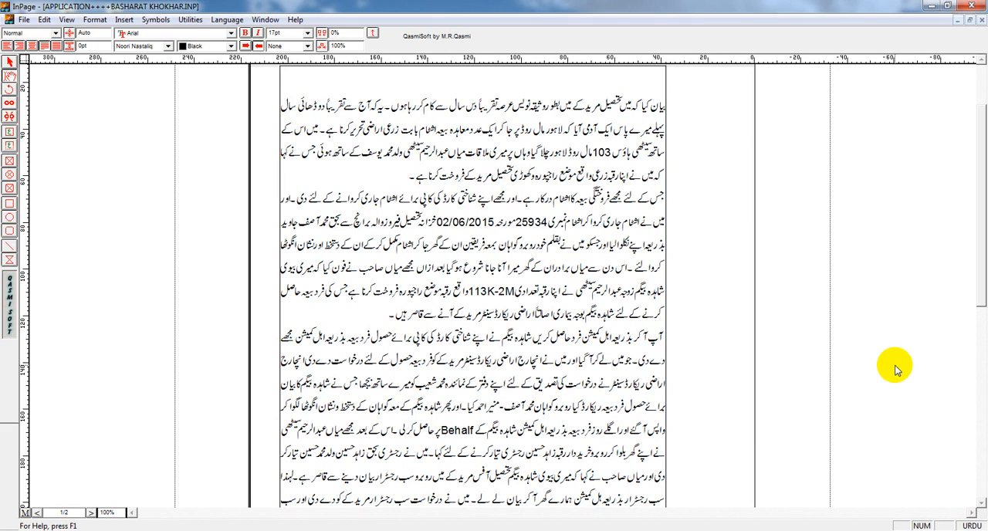
key(ctrl+space)
text(sdfsdfs)
key(BackSpace)
key(BackSpace)
key(BackSpace)
key(BackSpace)
key(BackSpace)
key(BackSpace)
key(BackSpace)
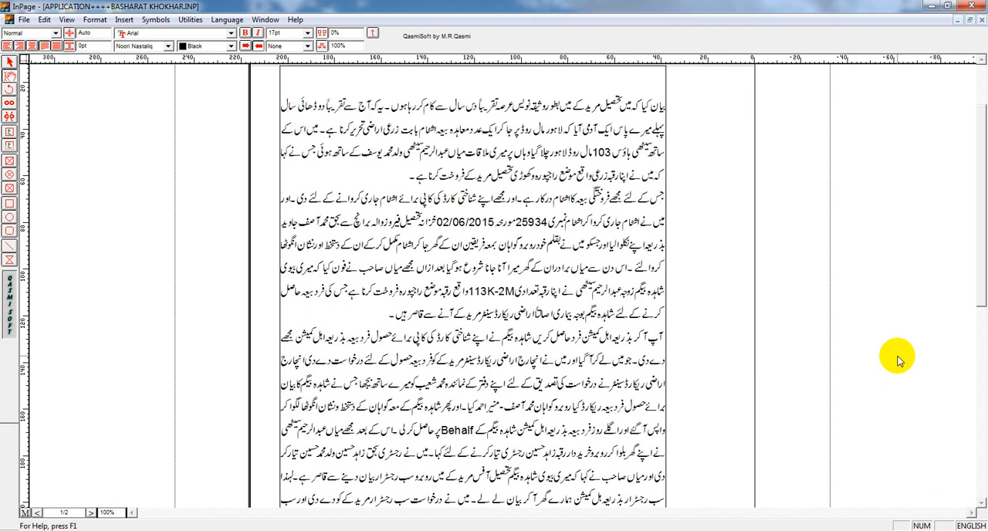
key(ctrl+space)
Step: Move the cursor back and forth through the first line, character by character and word by word, stopping before مرید
key(Left)
key(Left)
key(Left)
key(Left)
key(Left)
key(Left)
key(Left)
key(Left)
key(Left)
key(Left)
key(Left)
key(Left)
key(Left)
key(Left)
key(Left)
key(Left)
key(Left)
key(Left)
key(Left)
key(Left)
key(Left)
key(Left)
key(Left)
key(Left)
key(Left)
key(Left)
key(Left)
key(Left)
key(Left)
key(Left)
key(Left)
key(Left)
key(Left)
key(Left)
key(Left)
key(Left)
key(Left)
key(Right)
key(Right)
key(Right)
key(Right)
key(Right)
key(Right)
key(Right)
key(Right)
key(Right)
key(Right)
key(Right)
key(Right)
key(Right)
key(Right)
key(Right)
key(Right)
key(Right)
key(Right)
key(Right)
key(Right)
key(ctrl+Right)
key(ctrl+Right)
key(ctrl+Right)
key(ctrl+Right)
key(ctrl+Left)
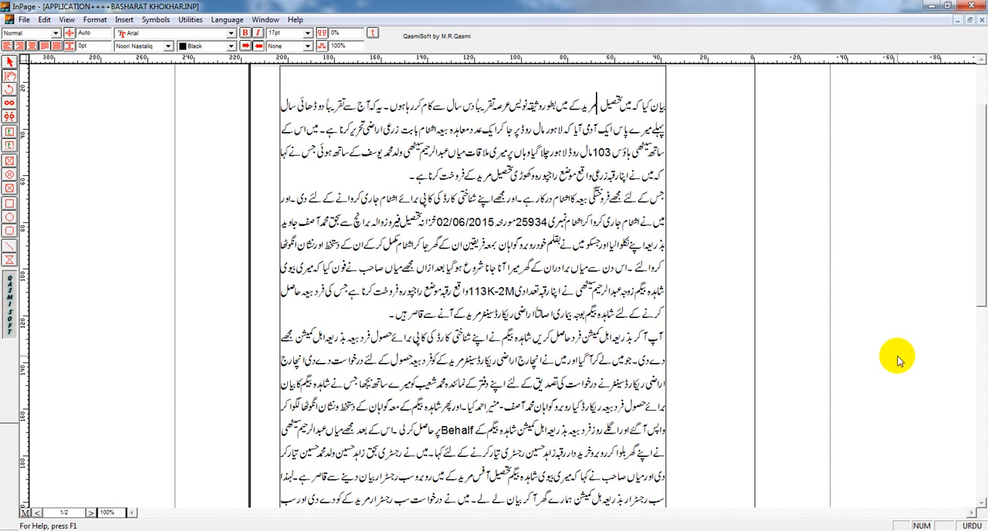
Step: Select the extra spaces between تحصیل and مرید in the first line and delete them
key(Right)
key(Right)
key(Left)
key(shift+Right)
key(shift+Right)
key(shift+Right)
key(shift+Right)
key(shift+Right)
key(shift+Right)
key(shift+Right)
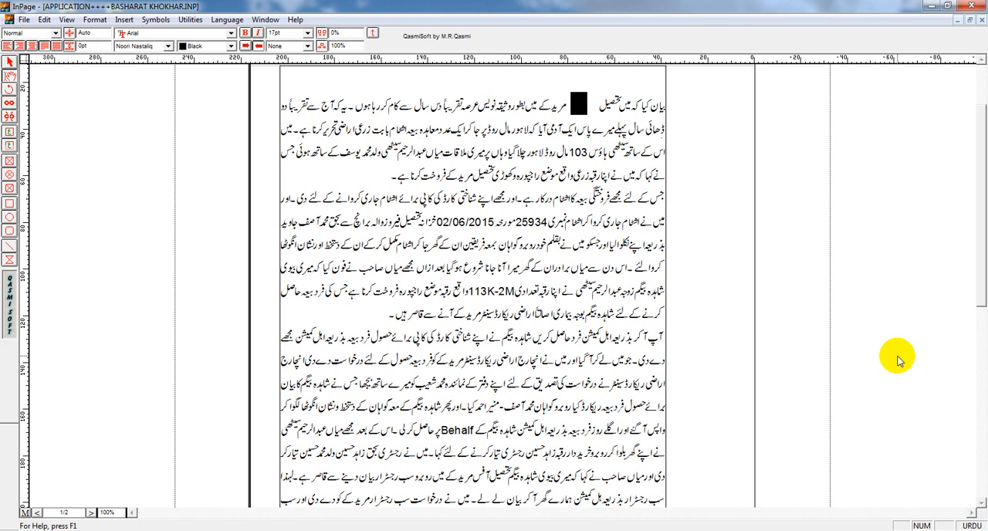
key(Delete)
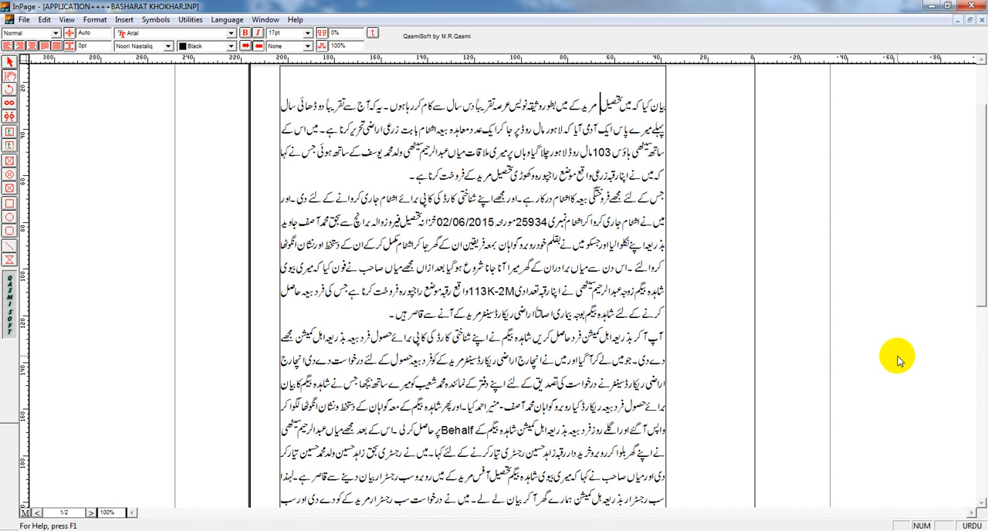
key(Delete)
Step: Split the first paragraph before میں اس کے and indent the new paragraph with a tab
key(Left)
key(Left)
key(Left)
key(Left)
key(Left)
key(Left)
key(Left)
key(Left)
key(Left)
key(Left)
key(Left)
key(Left)
key(Left)
key(Left)
key(Left)
key(Left)
key(Left)
key(Left)
key(Left)
key(Left)
key(Down)
key(Down)
key(Down)
key(Left)
key(Left)
key(Left)
key(Left)
key(Left)
key(Left)
key(Left)
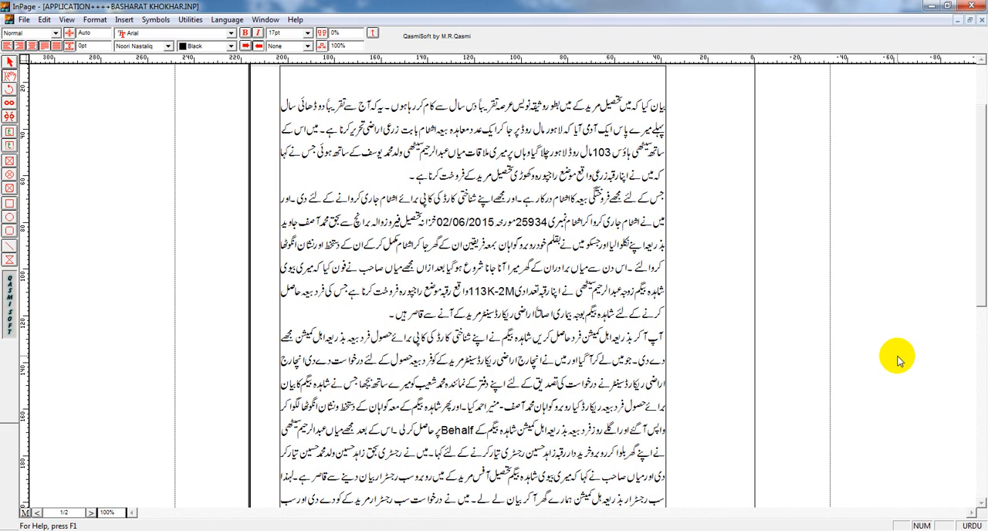
key(Up)
key(Up)
key(Left)
key(Left)
key(Left)
key(Left)
key(Left)
key(Left)
key(Left)
key(Left)
key(Left)
key(Left)
key(Left)
key(Left)
key(Left)
key(Left)
key(Left)
key(Left)
key(Left)
key(Left)
key(Left)
key(Left)
key(Return)
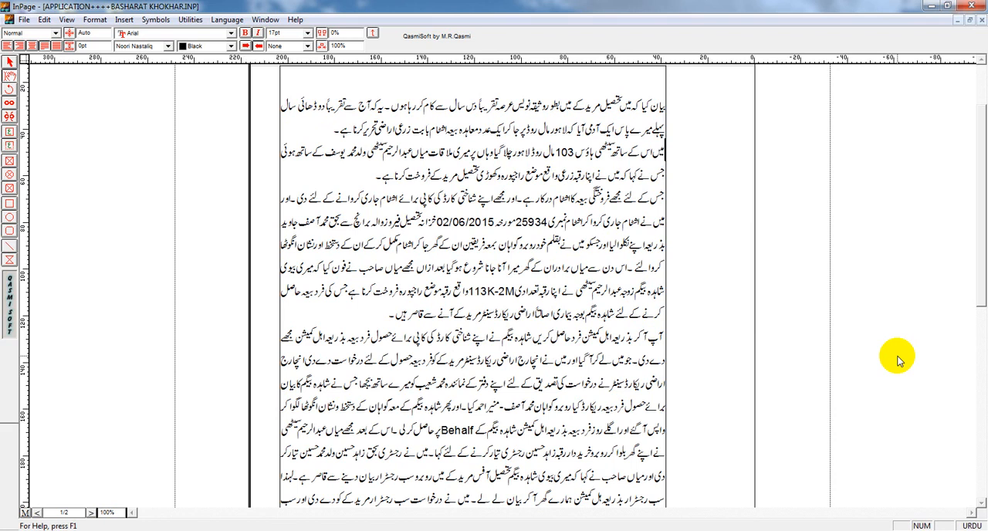
key(Tab)
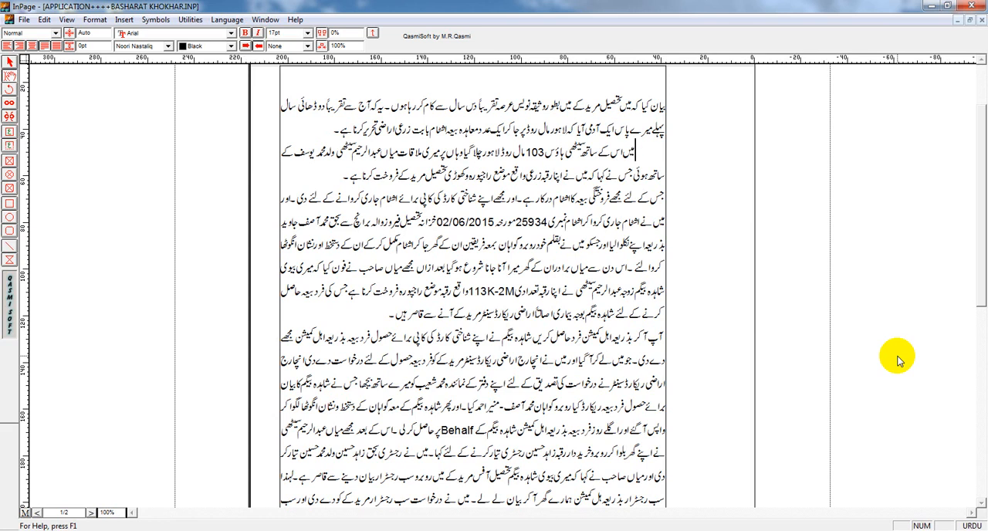
Step: Select all the document text and enlarge its font size to 28 pt
key(Up)
key(ctrl+End)
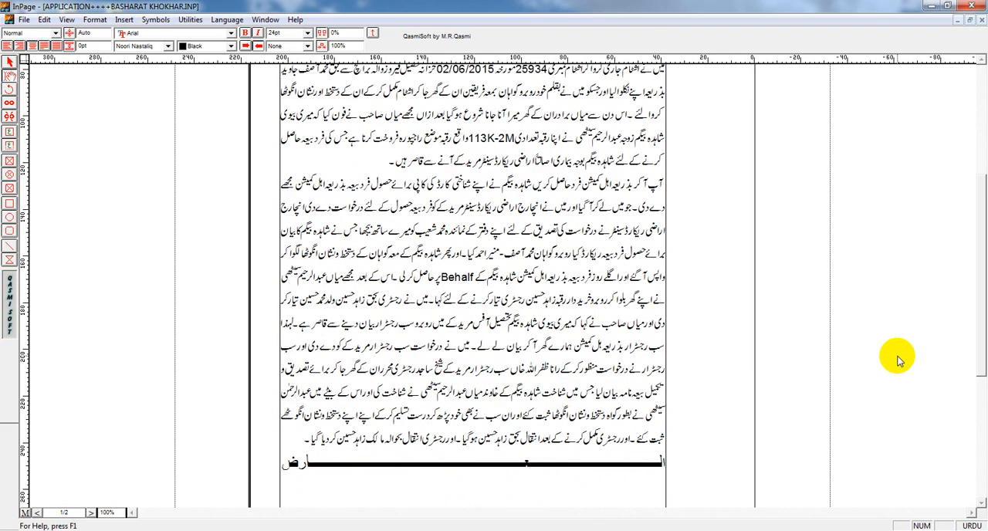
key(ctrl+a)
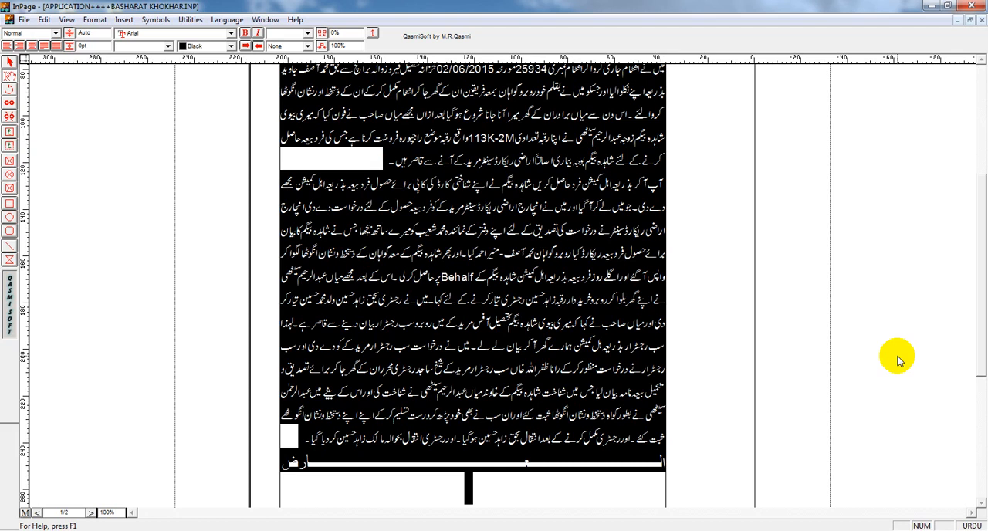
key(F12)
key(F12)
key(F12)
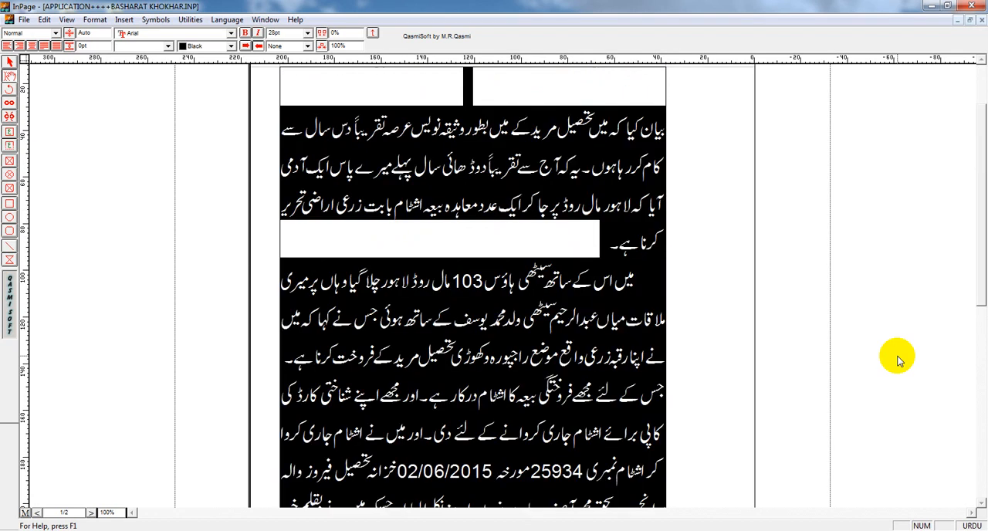
Step: Add a new line after the closing العارض line at the end of the document
key(ctrl+End)
key(End)
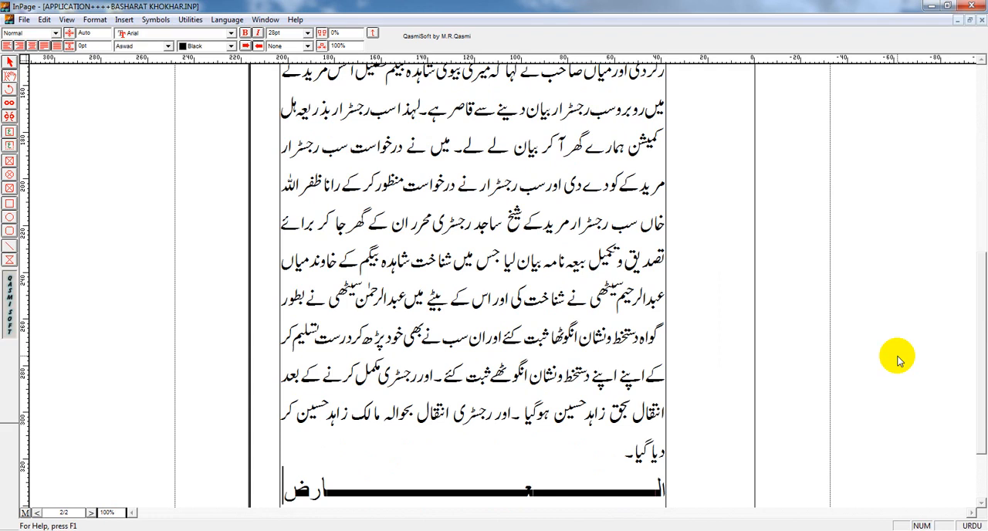
key(Return)
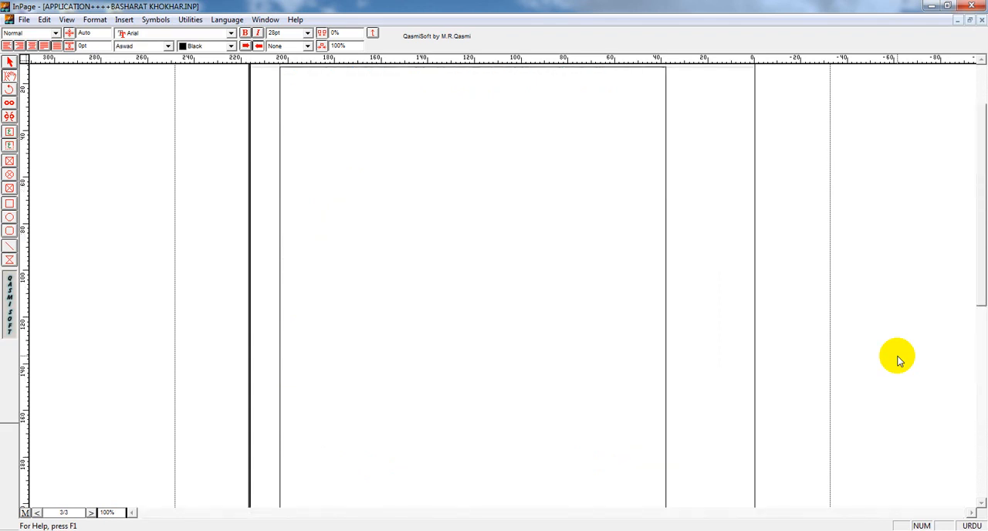
Step: Page back and forth through the enlarged document to review the text on its pages
key(Up)
key(Up)
key(Up)
key(Up)
key(Up)
key(Up)
key(Up)
key(Up)
key(Up)
key(Up)
key(Up)
key(Up)
key(Up)
key(Up)
key(Up)
key(Up)
key(Up)
key(Up)
key(Up)
key(Up)
key(Up)
key(Up)
key(Up)
key(Up)
key(Up)
key(Up)
key(Up)
key(Up)
key(Up)
key(Up)
key(Up)
key(Up)
key(Up)
key(Up)
key(Up)
key(Up)
key(Up)
key(Up)
key(Up)
key(Up)
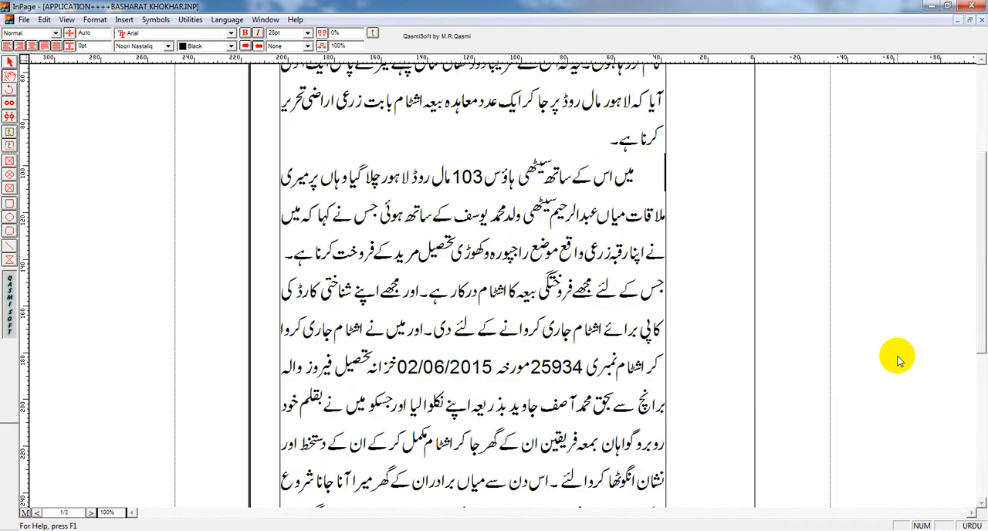
key(Down)
key(Down)
key(Down)
key(Down)
key(Down)
key(Down)
key(Down)
key(Down)
key(Down)
key(Down)
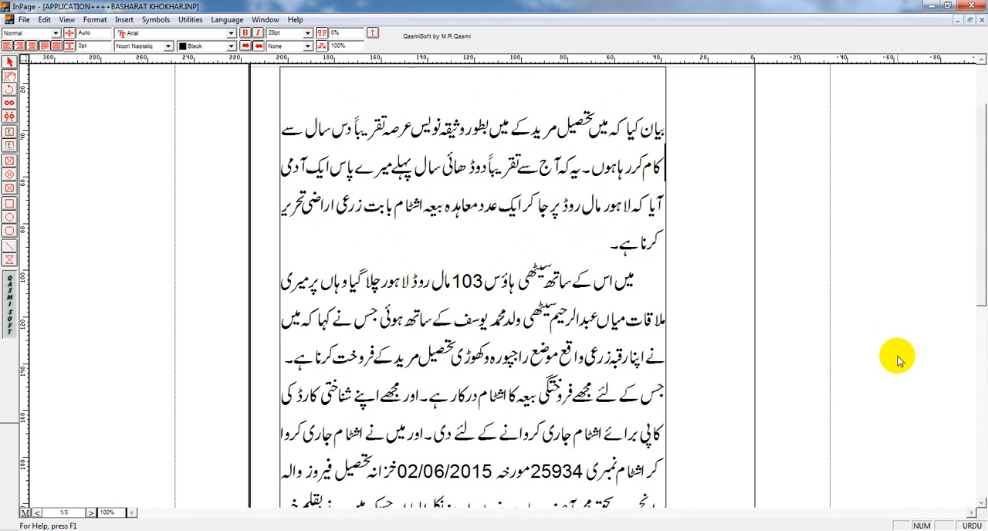
key(Up)
key(Up)
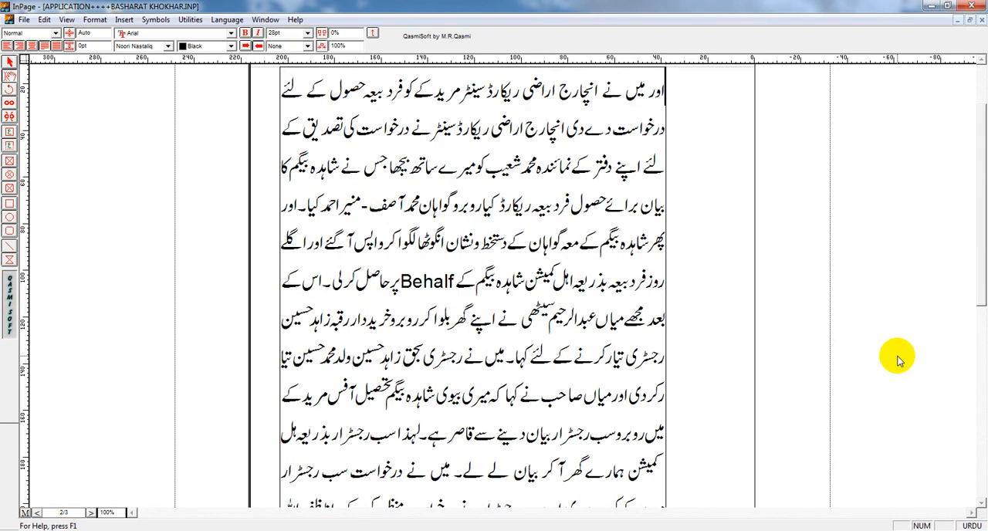
Step: Move the text cursor back and forth across the break between pages 1 and 2
key(Left)
key(Left)
key(Left)
key(Left)
key(Left)
key(Left)
key(Left)
key(Left)
key(Left)
key(Left)
key(Left)
key(Left)
key(Left)
key(Left)
key(Left)
key(Left)
key(Left)
key(Left)
key(Left)
key(Left)
key(Left)
key(Left)
key(Left)
key(Left)
key(Left)
key(Left)
key(Left)
key(Left)
key(Left)
key(Left)
key(Left)
key(Left)
key(Left)
key(Left)
key(Left)
key(Left)
key(Left)
key(Left)
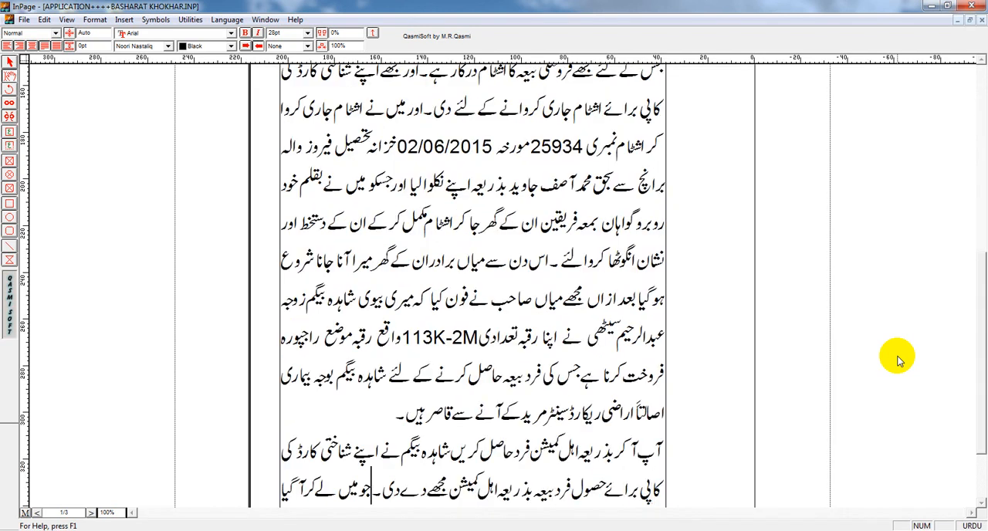
key(Left)
key(Left)
key(Left)
key(Left)
key(Left)
key(Left)
key(Left)
key(Left)
key(Left)
key(Left)
key(Left)
key(Left)
key(Left)
key(Left)
key(Left)
key(Left)
key(Left)
key(Left)
key(Left)
key(Left)
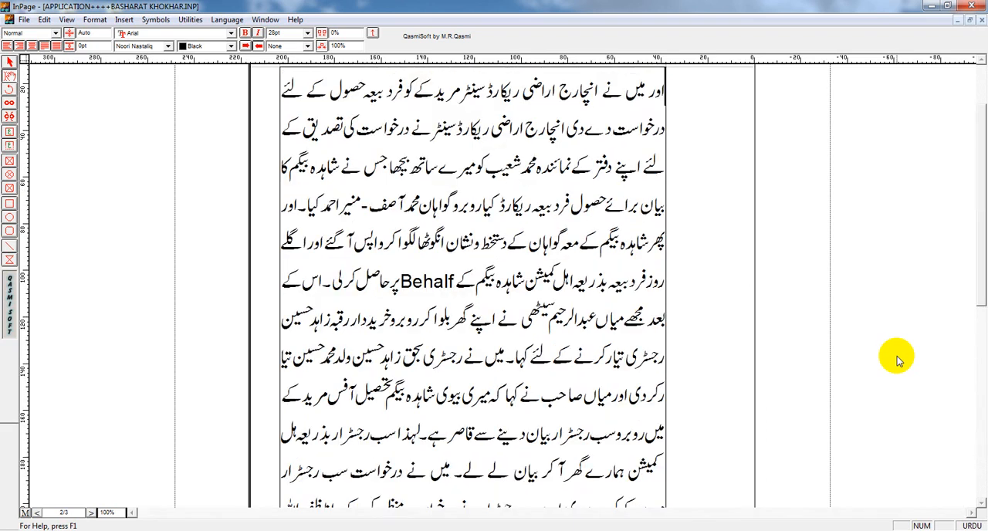
key(Left)
key(Left)
key(Left)
key(Left)
key(Left)
key(Left)
key(Left)
key(Left)
key(Left)
key(Left)
key(Left)
key(Left)
key(Left)
key(Left)
key(Left)
key(Left)
key(Left)
key(Left)
key(Left)
key(Left)
key(Up)
key(Right)
key(Right)
key(Right)
key(Right)
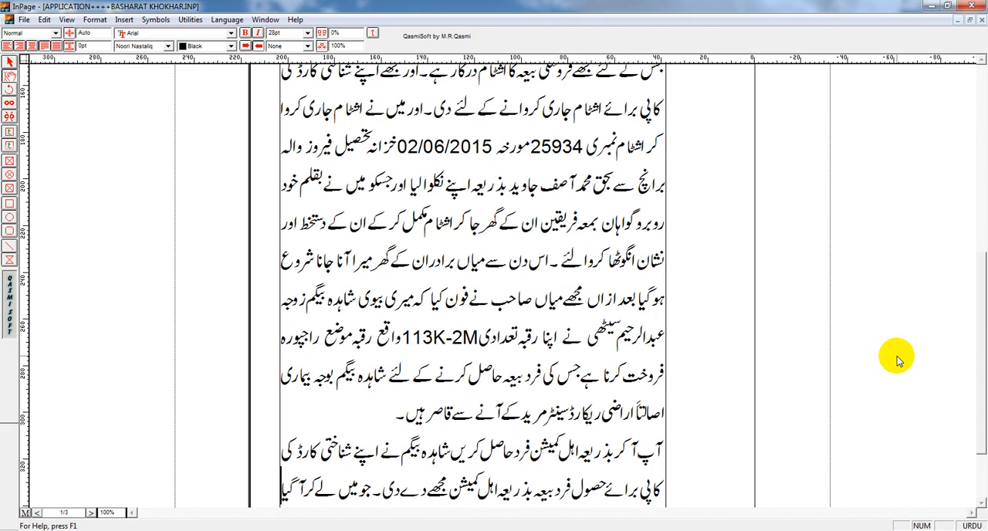
key(Left)
key(Down)
key(Down)
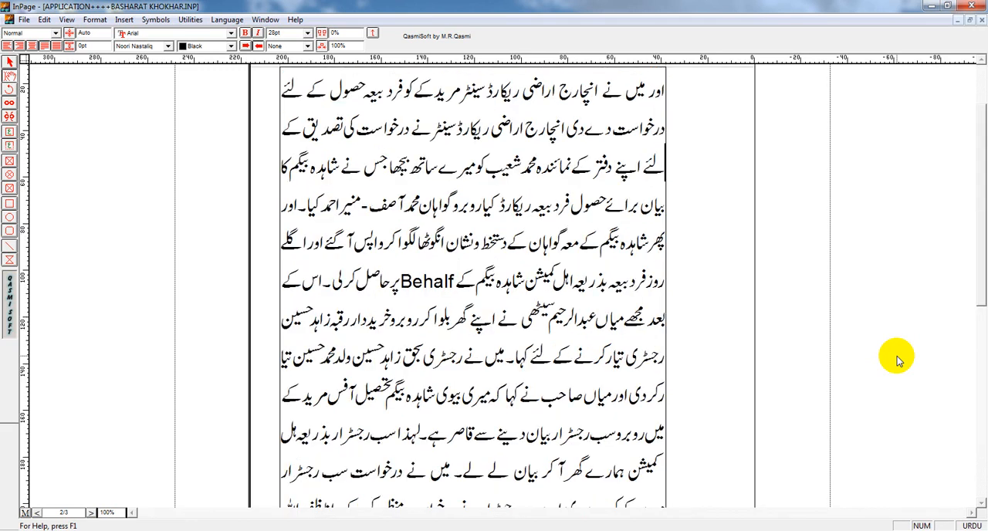
Step: Move the text cursor up line by line from page 2 to the start of the میں اس کے paragraph on page 1
key(Up)
key(Up)
key(Up)
key(Up)
key(Up)
key(Up)
key(Up)
key(Up)
key(Up)
key(Up)
key(Up)
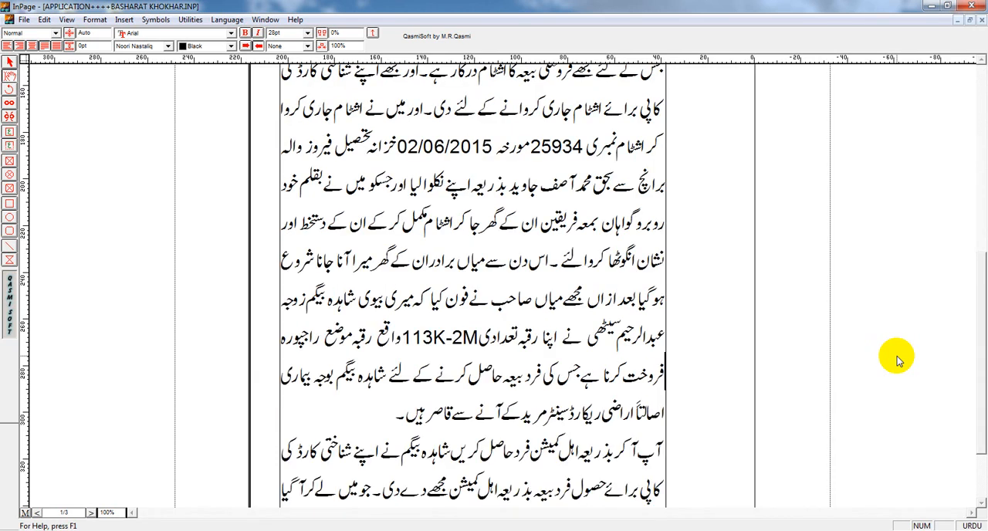
key(Up)
key(Up)
key(Up)
key(Up)
key(Up)
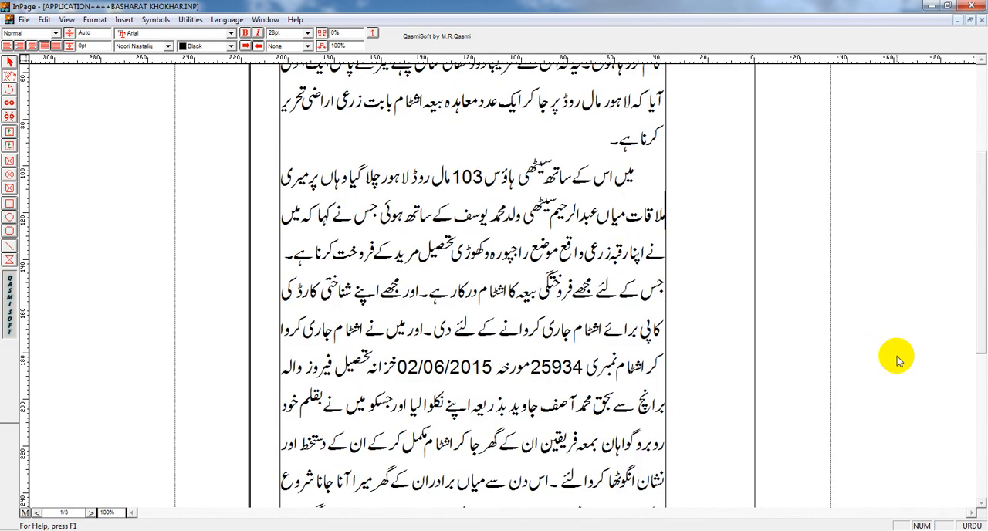
key(Home)
Step: Select the passage from میں اس کے through درکار ہے۔ and copy it
key(shift+Down)
key(shift+Down)
key(shift+Down)
key(shift+Left)
key(shift+Left)
key(shift+Left)
key(shift+Left)
key(shift+Left)
key(shift+Left)
key(shift+Left)
key(shift+Left)
key(shift+Left)
key(shift+Left)
key(shift+Left)
key(shift+Left)
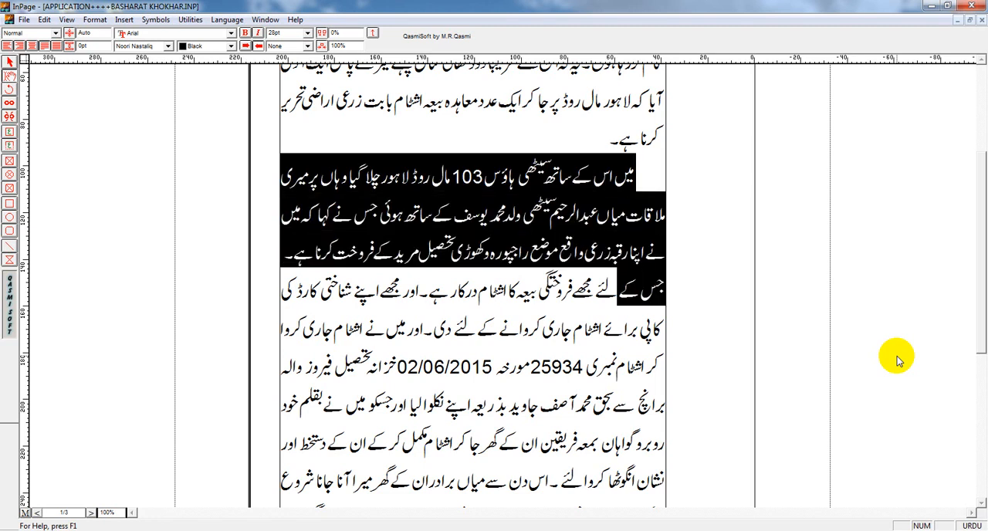
key(shift+Left)
key(shift+Left)
key(shift+Left)
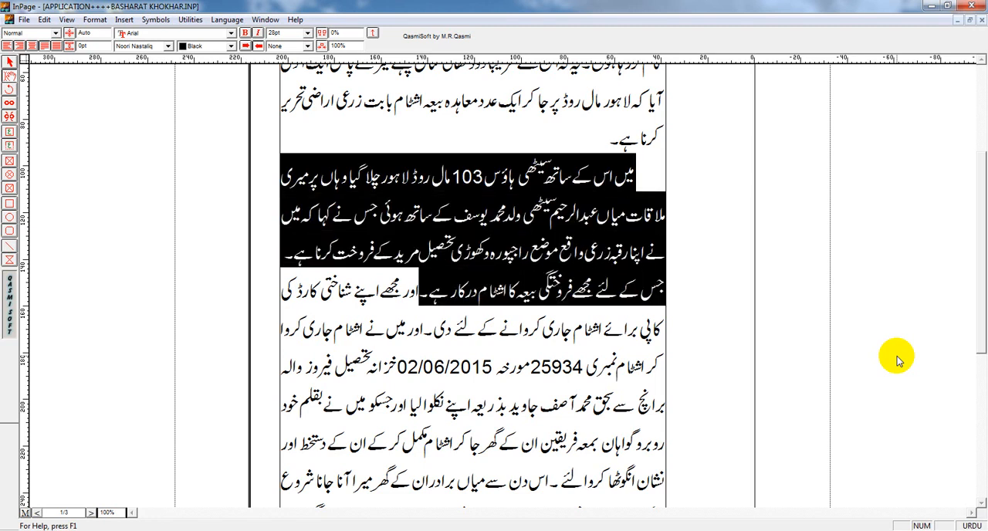
right_click(470, 210)
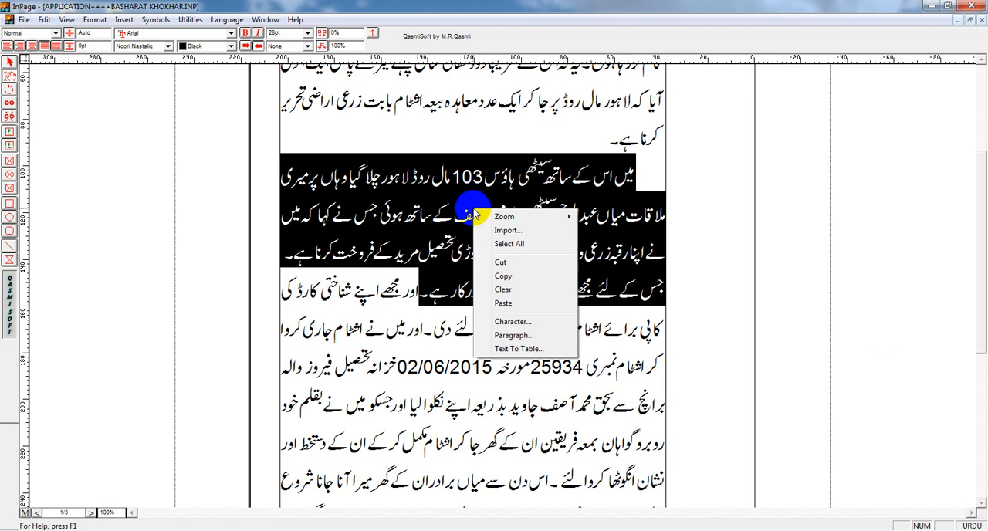
click(518, 277)
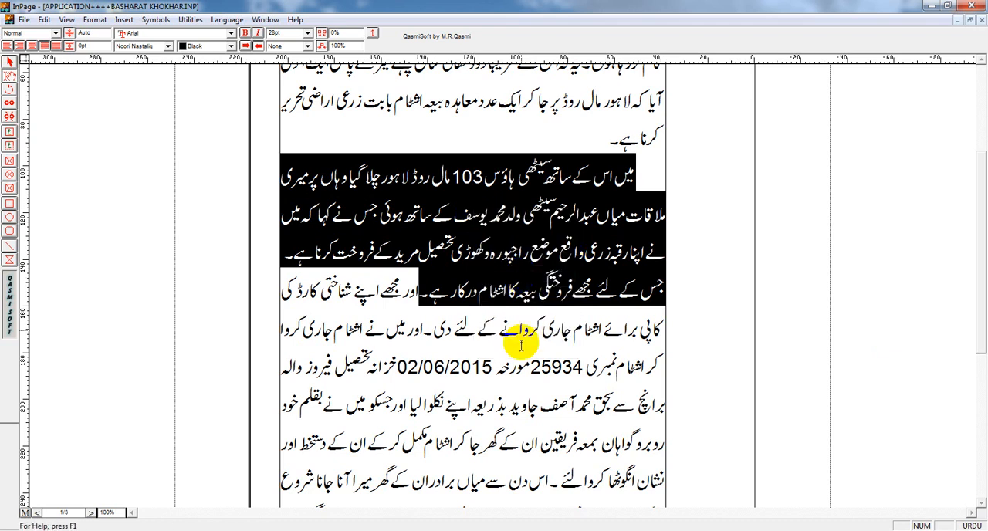
Step: Clear the selection and reselect the same passage from the indented paragraph's start through درکار ہے۔
click(507, 261)
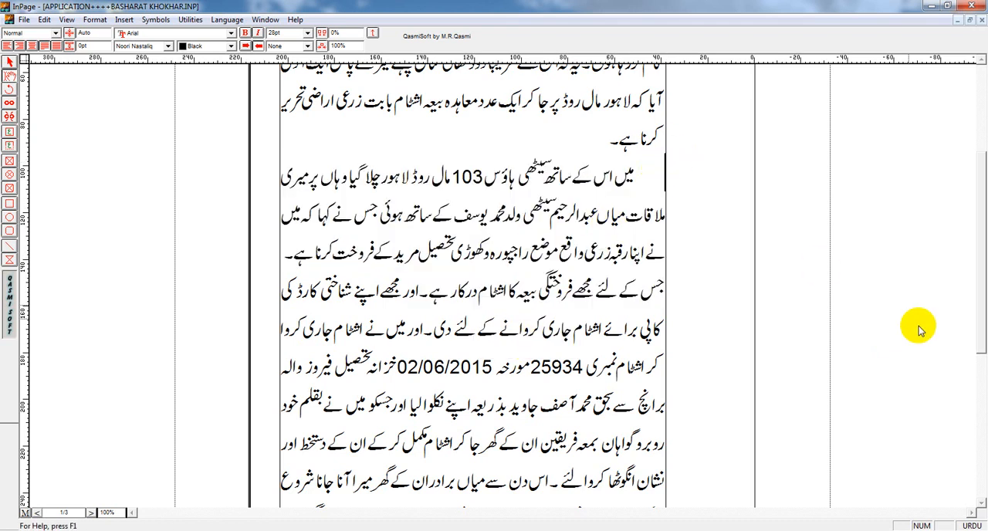
key(shift+Down)
key(shift+Down)
key(shift+Down)
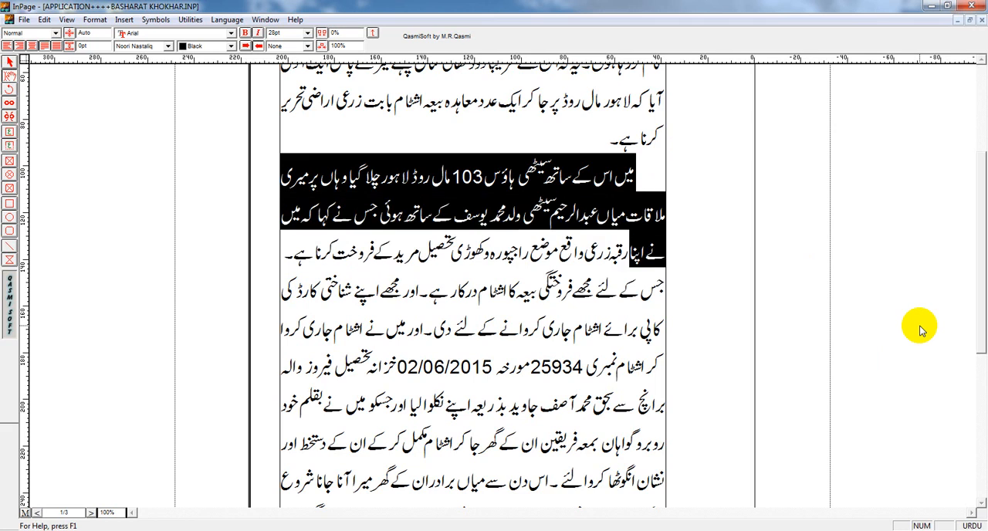
key(shift+Left)
key(shift+Left)
key(shift+Left)
key(shift+Left)
key(shift+Left)
key(shift+Left)
key(shift+Left)
key(shift+Left)
key(shift+Left)
key(shift+Left)
key(shift+Left)
key(shift+Left)
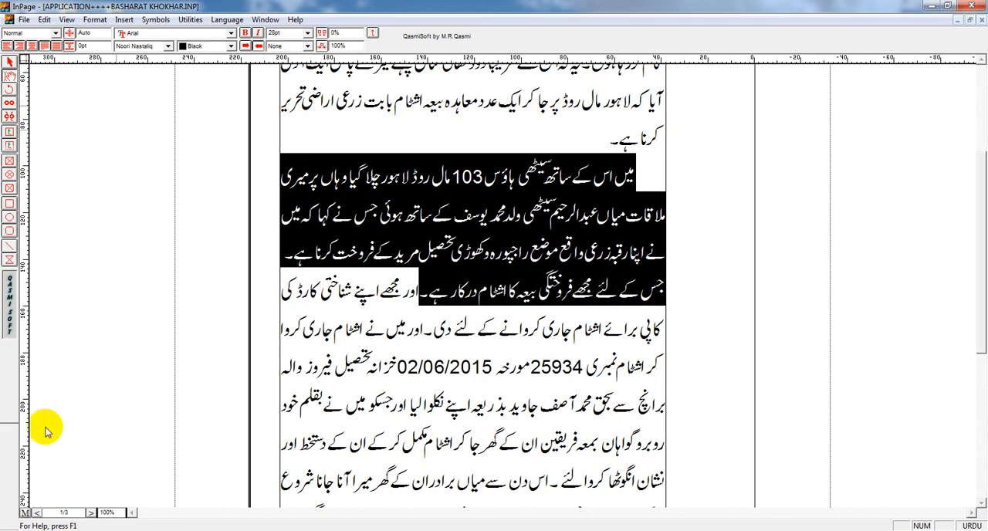
Step: Go to the end of the document and paste the copied passage so it continues onto page 3
click(36, 513)
click(36, 512)
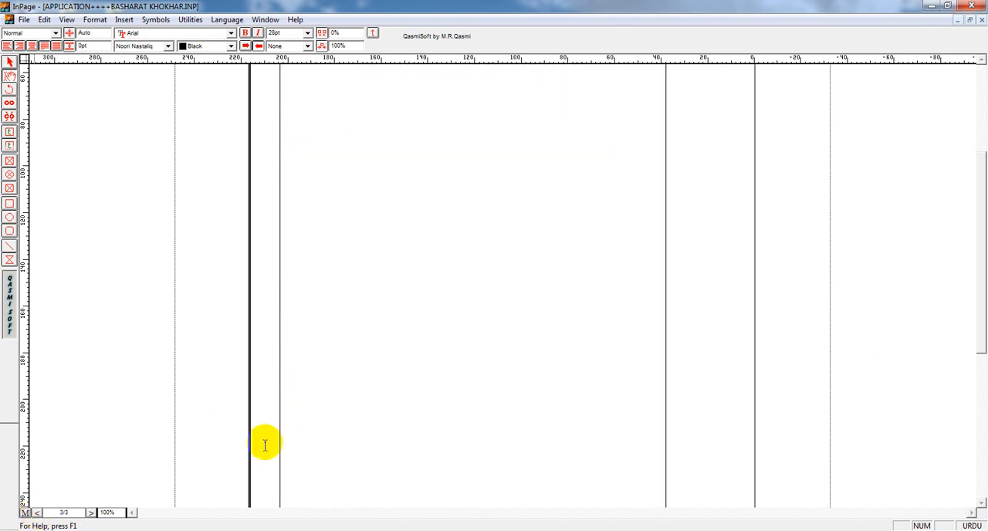
click(91, 512)
scroll(768, 448, down, 10)
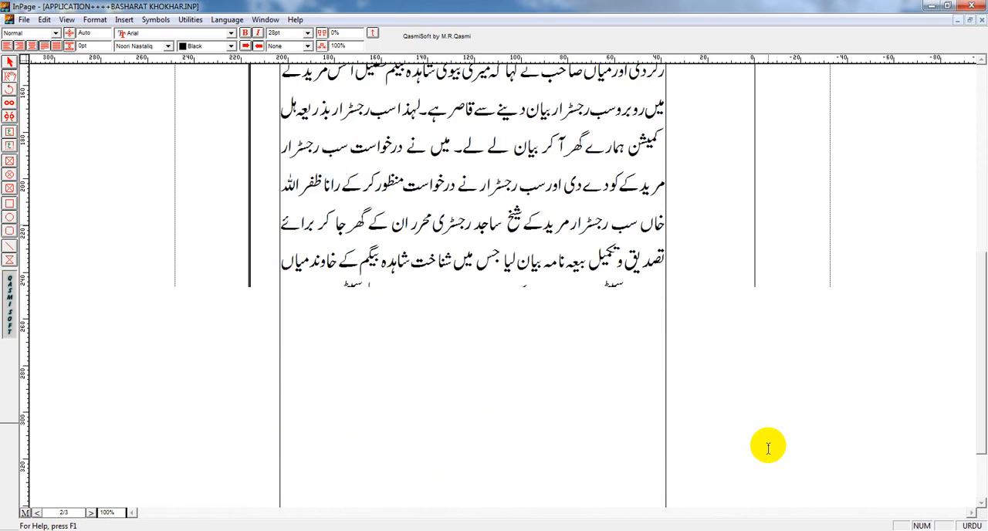
scroll(768, 448, up, 3)
scroll(768, 448, down, 3)
scroll(768, 448, up, 3)
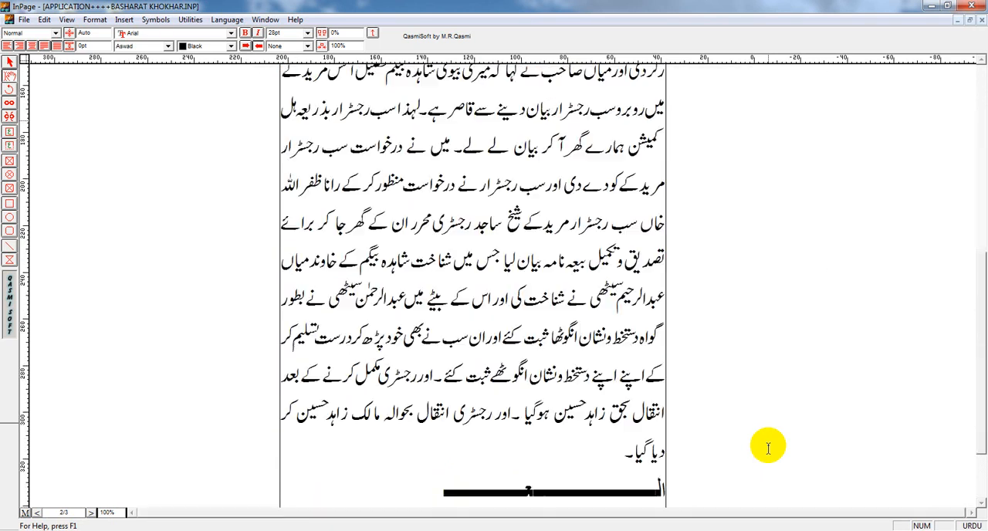
scroll(768, 447, down, 3)
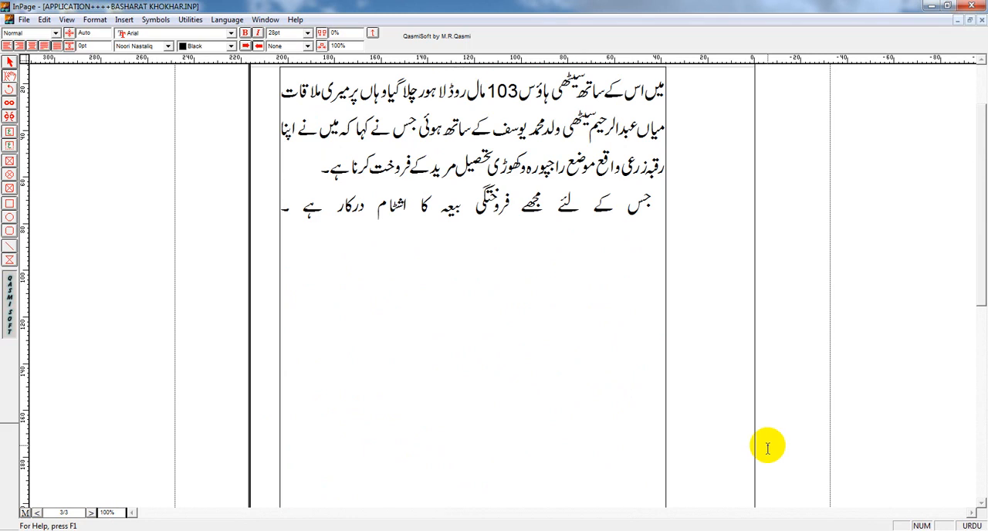
Step: Select and deselect the last line on page 3, and move the text cursor word by word along the second line to ساتھ
key(shift+Up)
key(shift+Down)
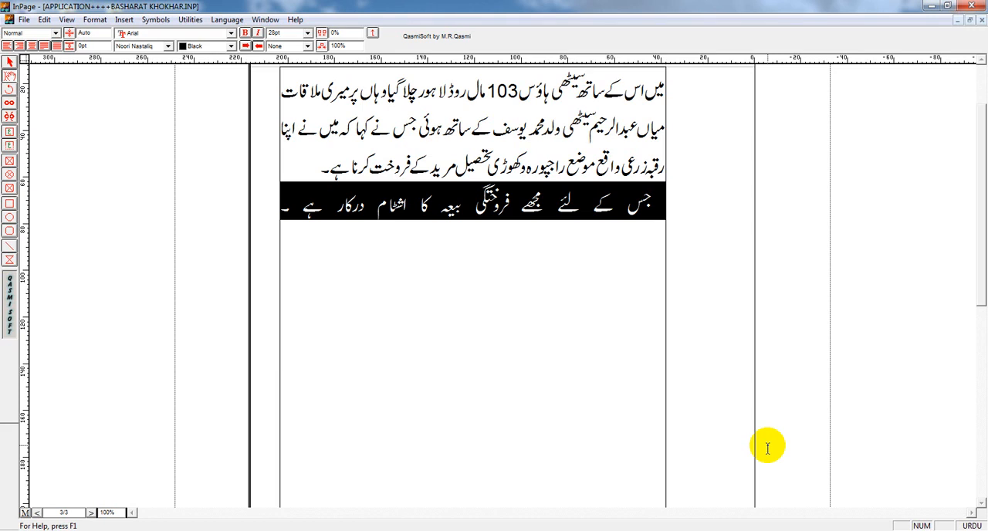
key(Up)
key(Up)
key(Up)
key(Left)
key(Left)
key(Left)
key(Left)
key(Left)
key(Left)
key(Left)
key(Left)
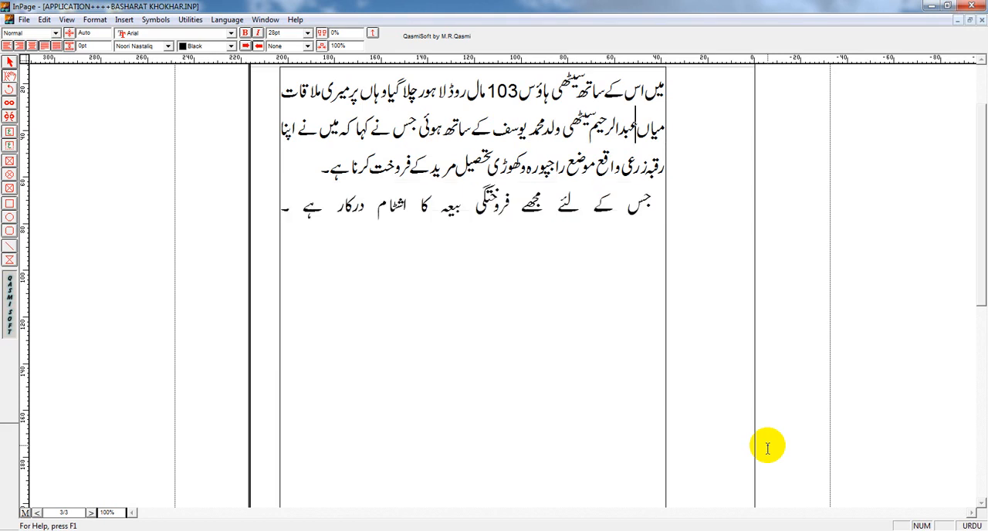
key(Left)
key(Left)
key(Left)
key(Left)
key(Left)
key(Left)
key(Left)
key(Left)
key(Left)
key(Left)
key(Left)
key(Left)
key(Left)
key(Left)
key(Left)
key(Left)
key(Left)
key(Left)
key(Left)
key(Left)
key(Left)
key(Left)
key(Left)
key(Left)
key(Left)
key(Left)
key(Left)
key(Left)
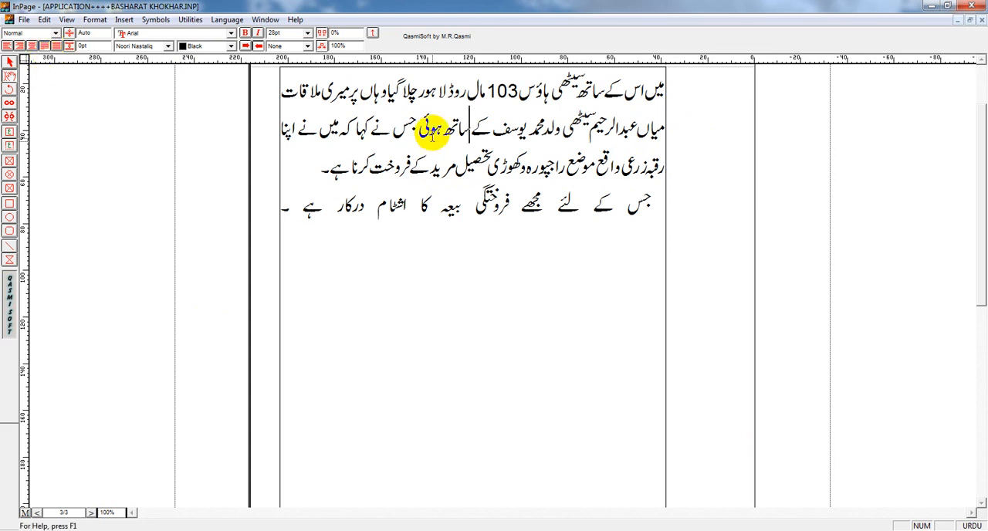
Step: Select the last line starting جس کے لئے and try left, right and centre alignment on it in turn
click(463, 206)
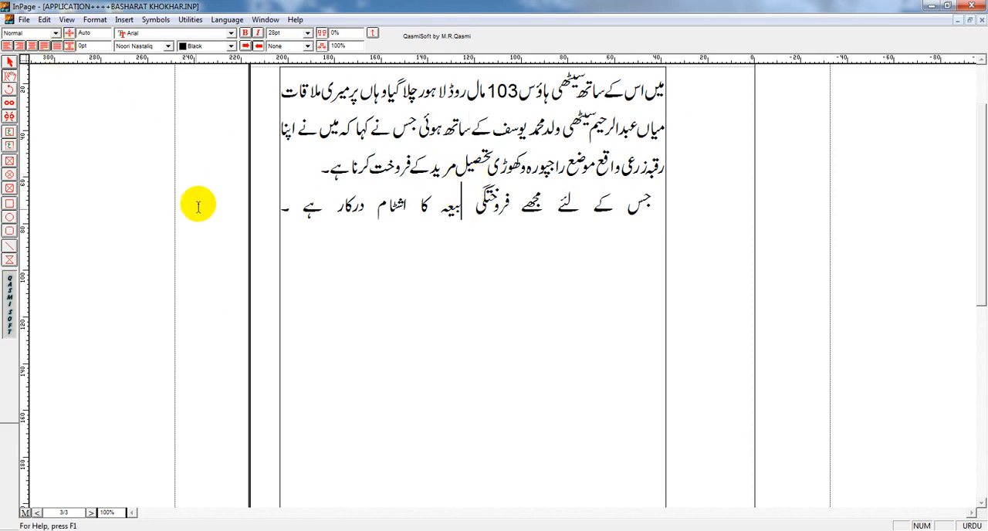
drag(652, 202, 250, 193)
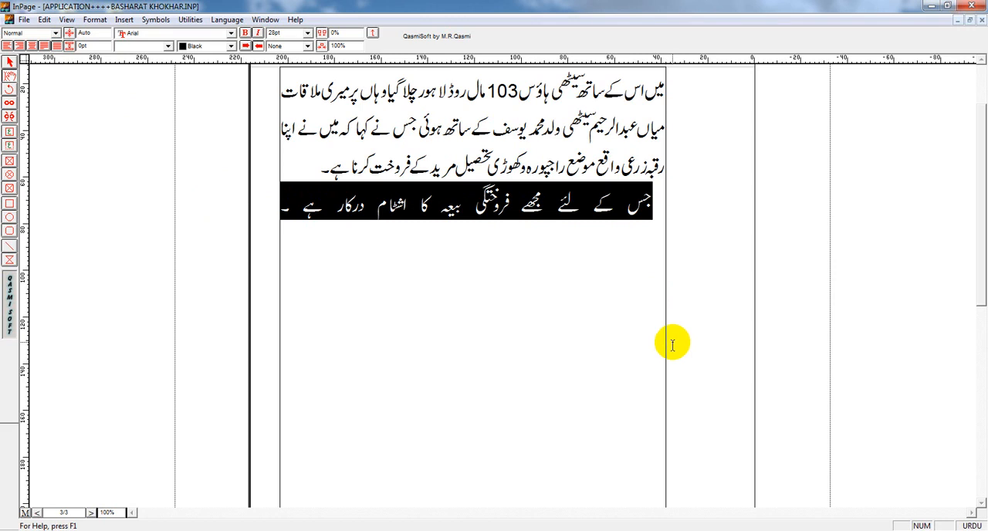
key(ctrl+shift+l)
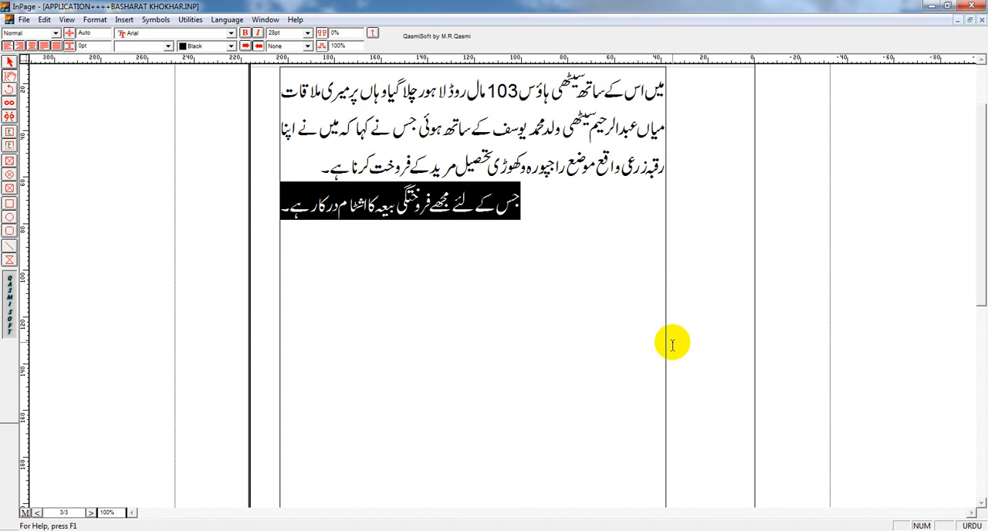
key(ctrl+shift+r)
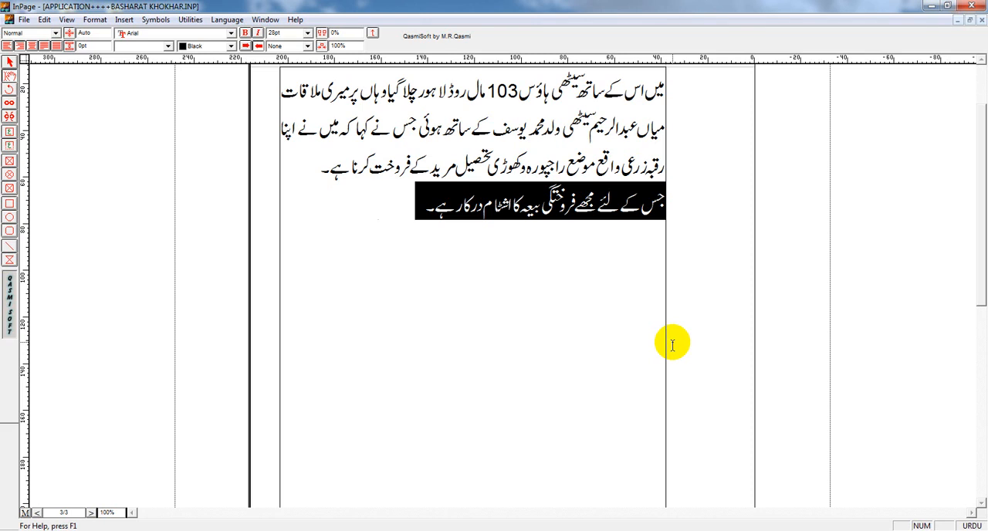
key(ctrl+shift+c)
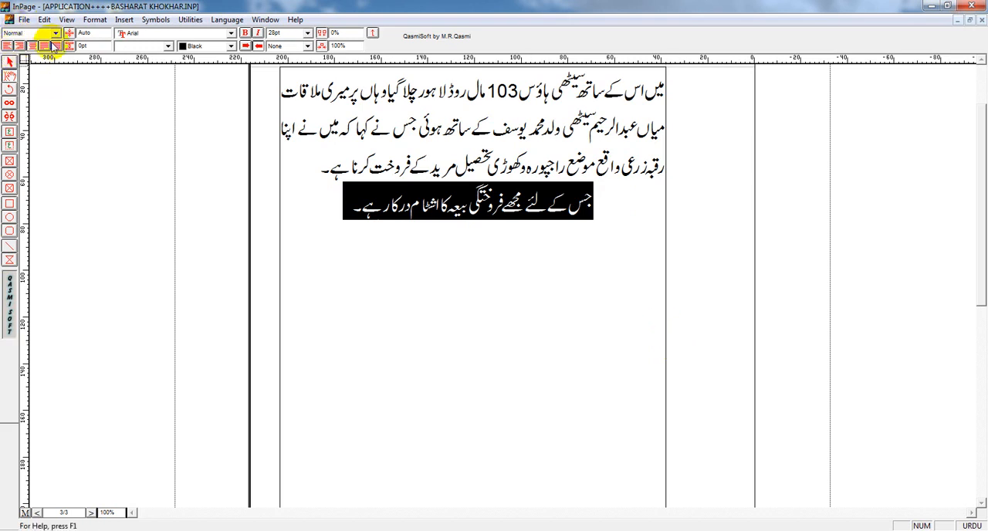
Step: Cycle the selected last line through left, right and centre alignment, ending with justified alignment
click(7, 46)
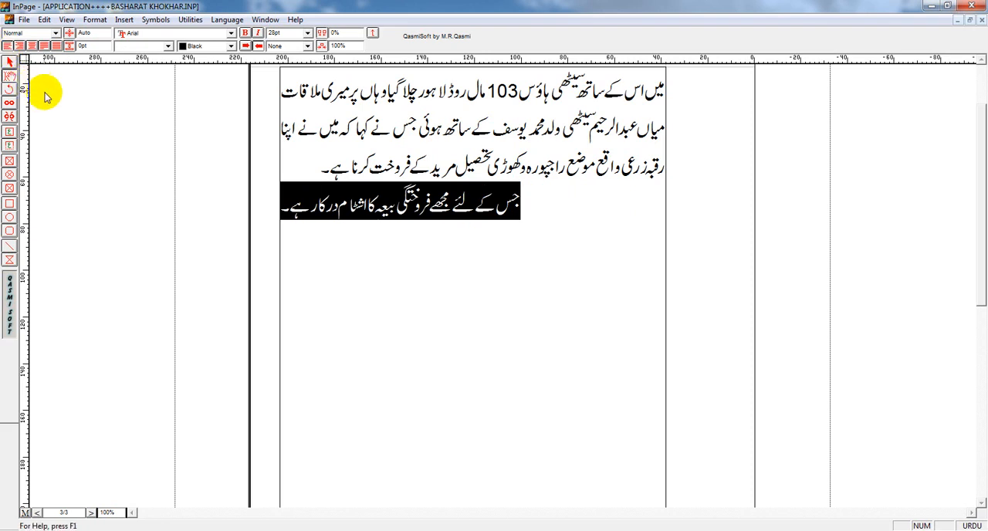
click(8, 46)
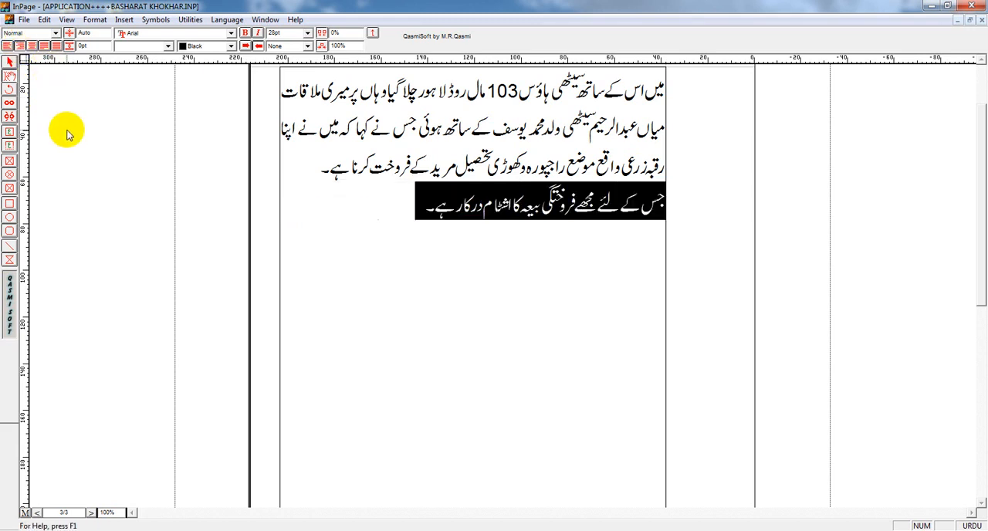
click(7, 46)
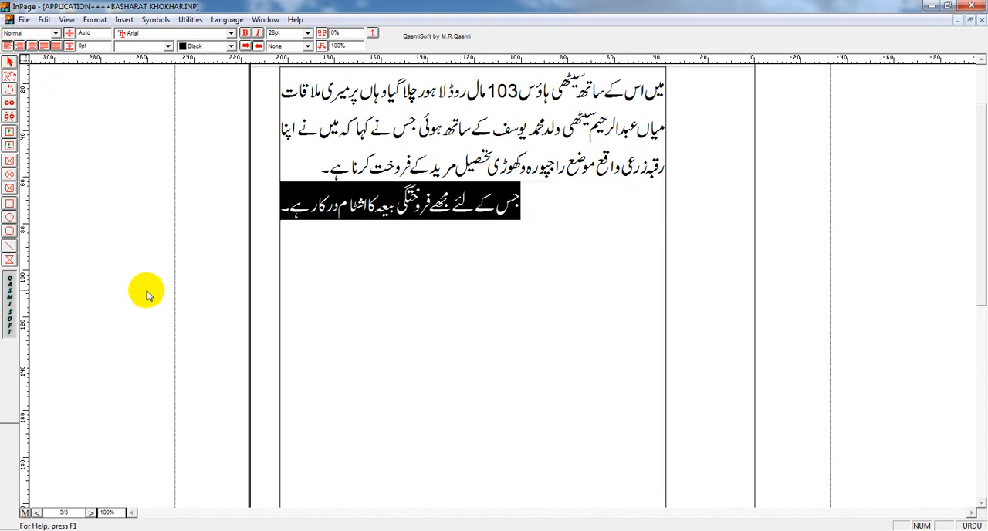
click(19, 46)
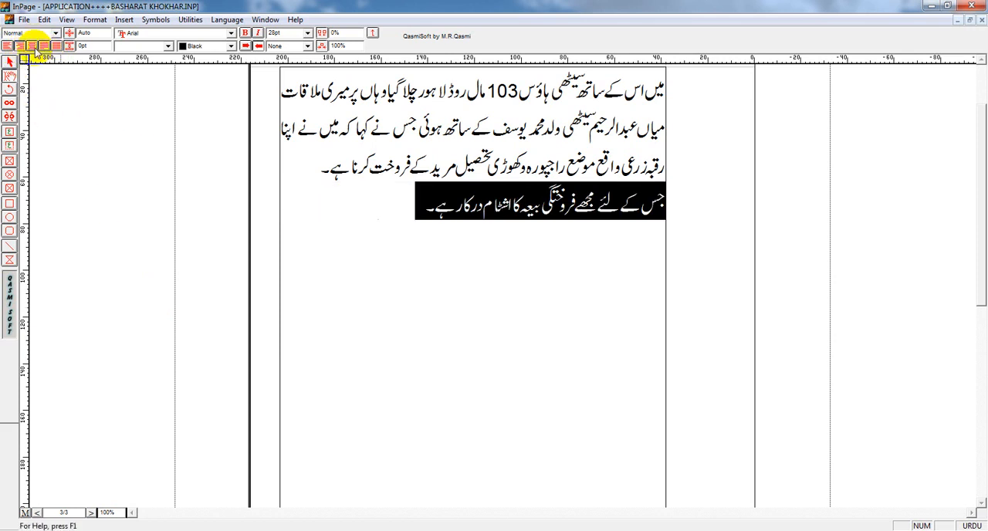
click(32, 47)
click(44, 46)
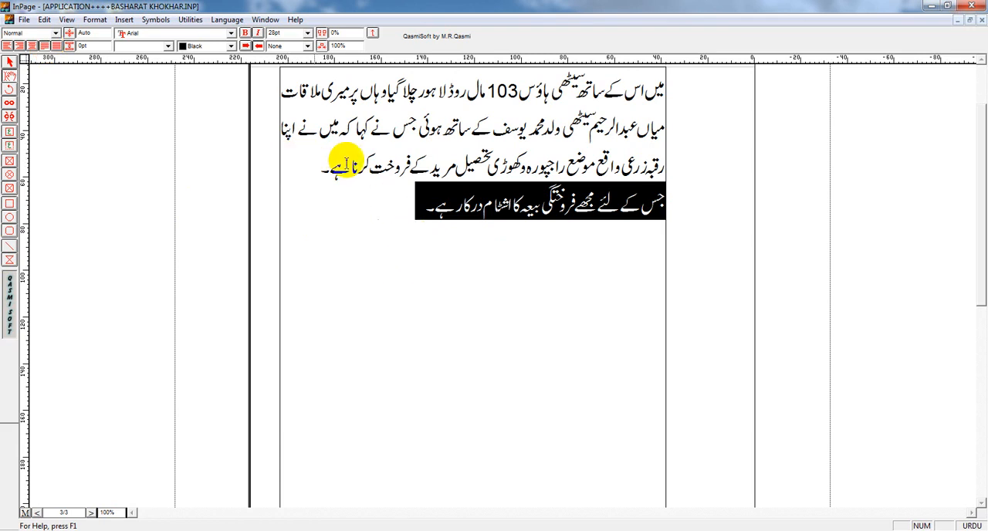
Step: Select the third line on page 3, starting رقبہ زرعی, and force-justify it across the full column width
drag(666, 161, 279, 159)
click(313, 170)
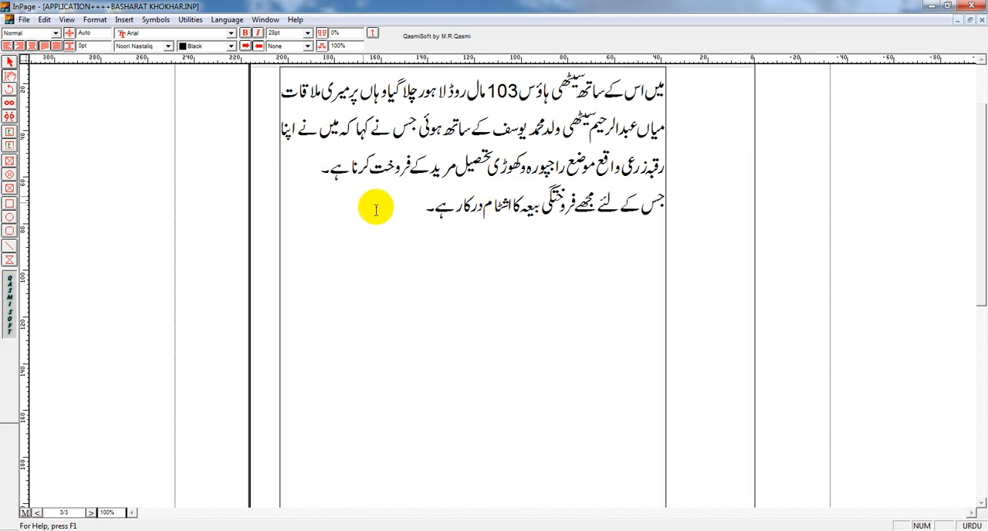
drag(405, 209, 660, 208)
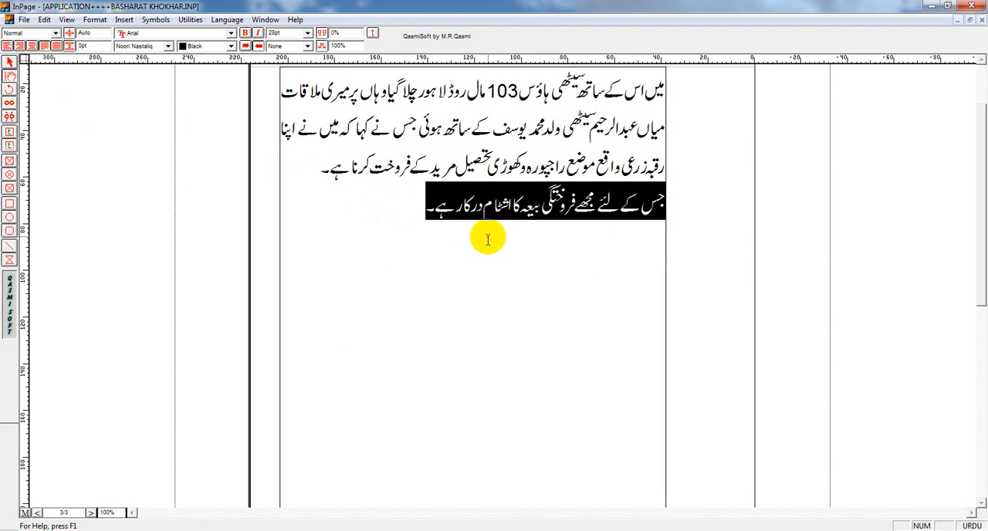
click(403, 290)
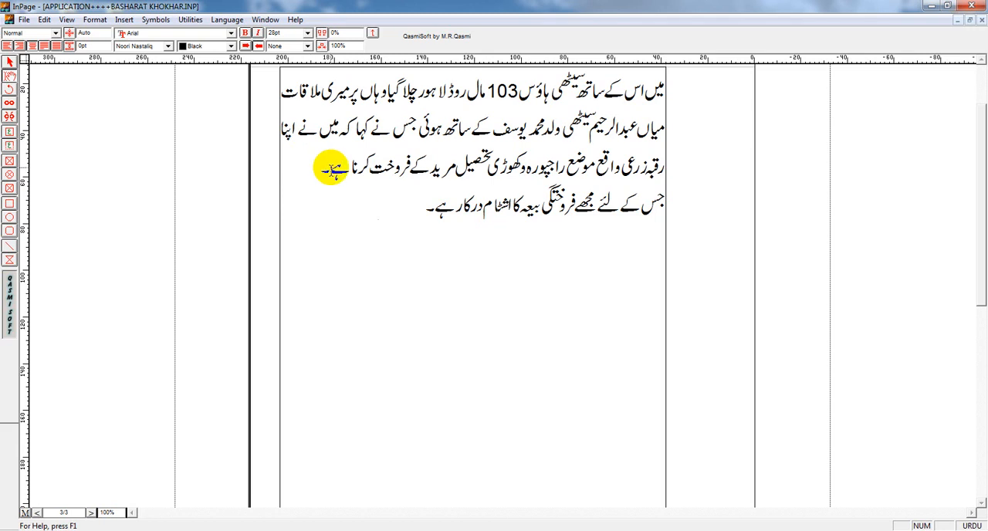
drag(332, 168, 669, 167)
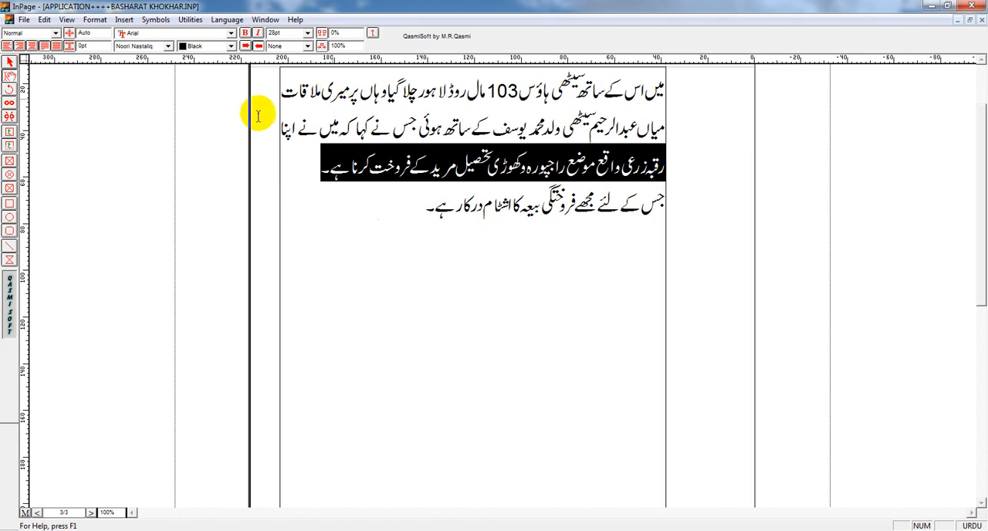
click(57, 45)
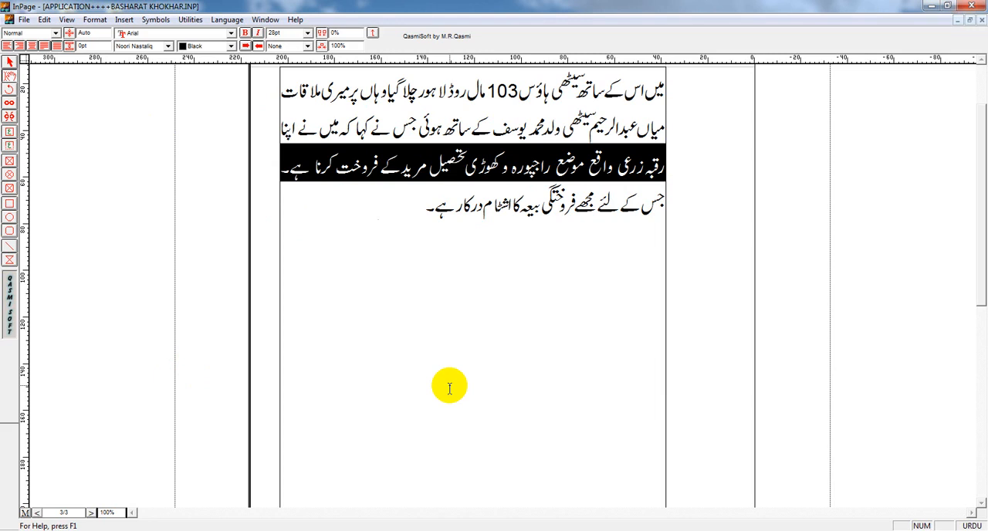
Step: Right-align the selected third line on page 3, reapply forced justification across the full column width, and deselect it
key(ctrl+shift+r)
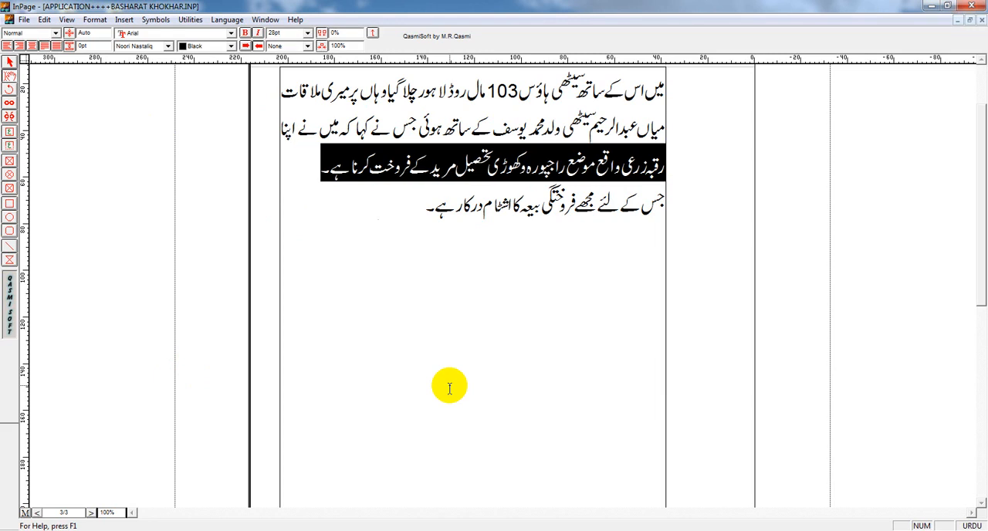
click(59, 46)
click(591, 308)
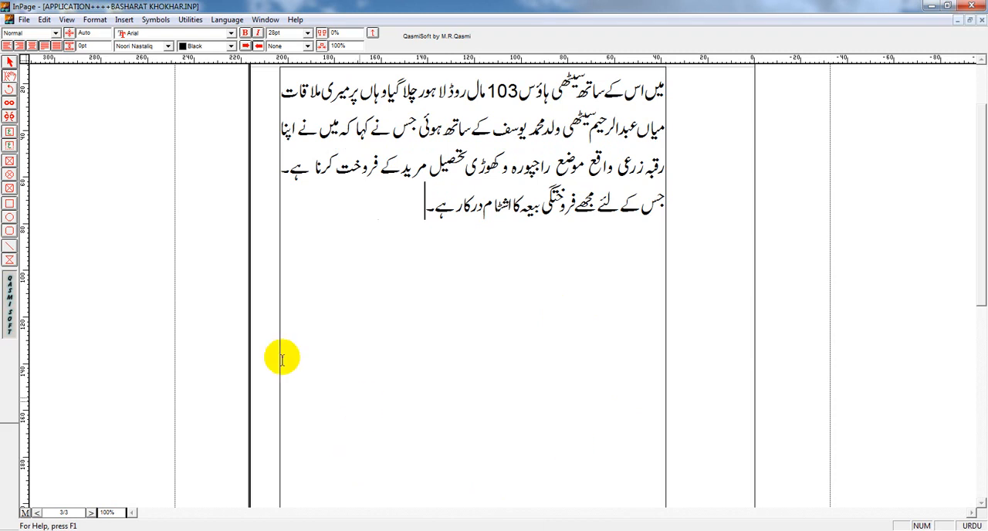
Step: Switch to Chrome, look through the Inpage Shortcut Keys in Urdu document, and return to InPage with the text cursor before فروختگی
click(342, 530)
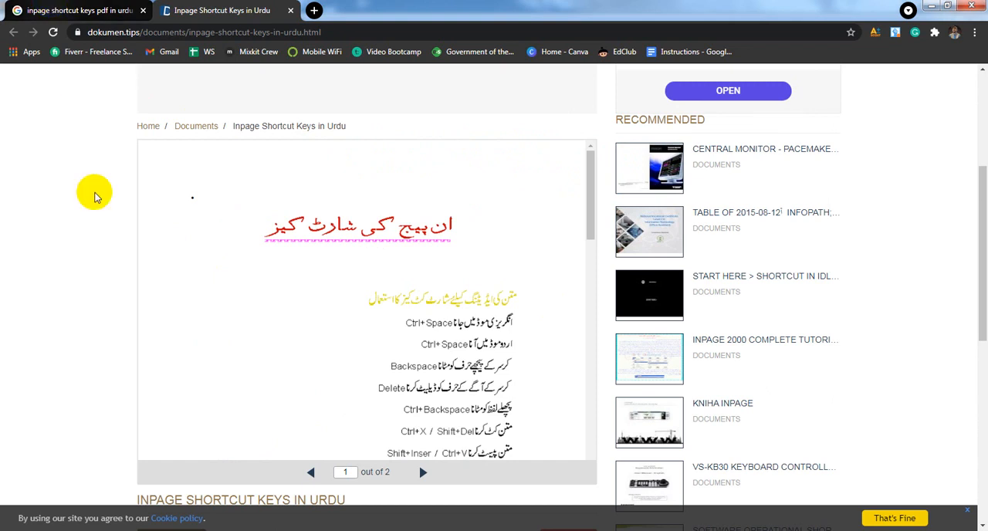
click(116, 10)
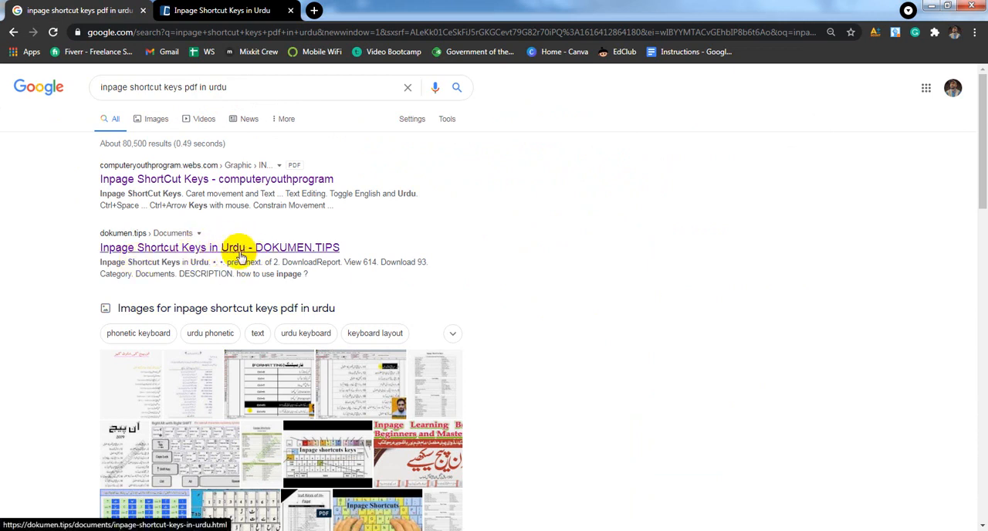
scroll(242, 265, down, 5)
key(ctrl+Tab)
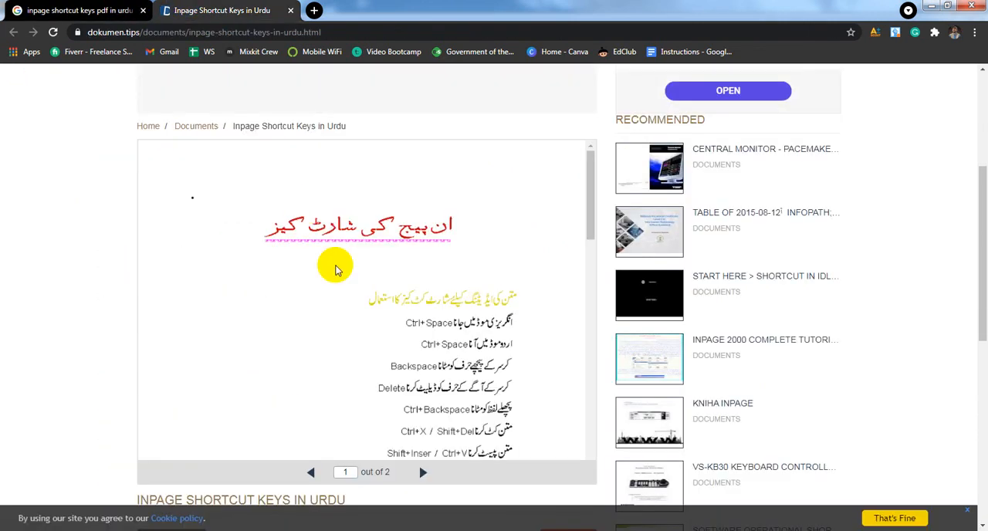
scroll(386, 229, down, 3)
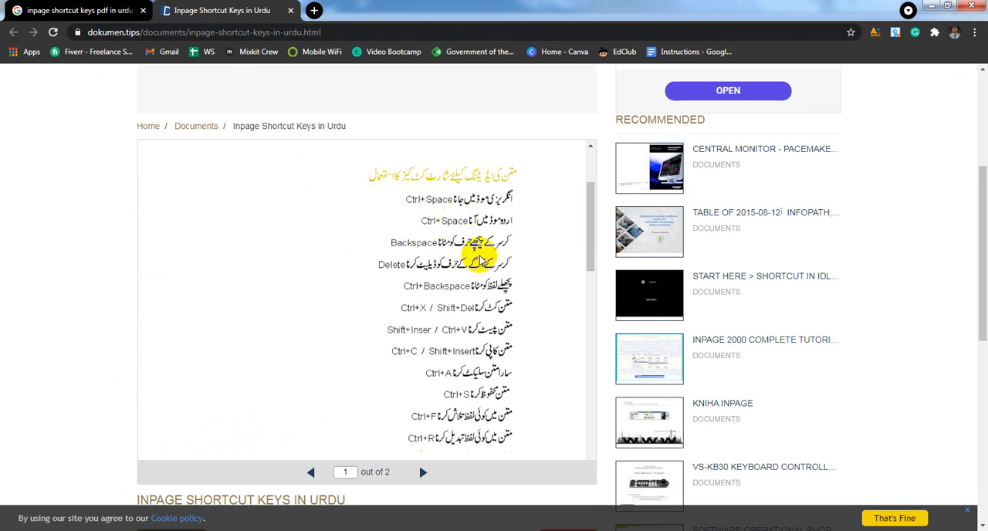
drag(587, 218, 589, 443)
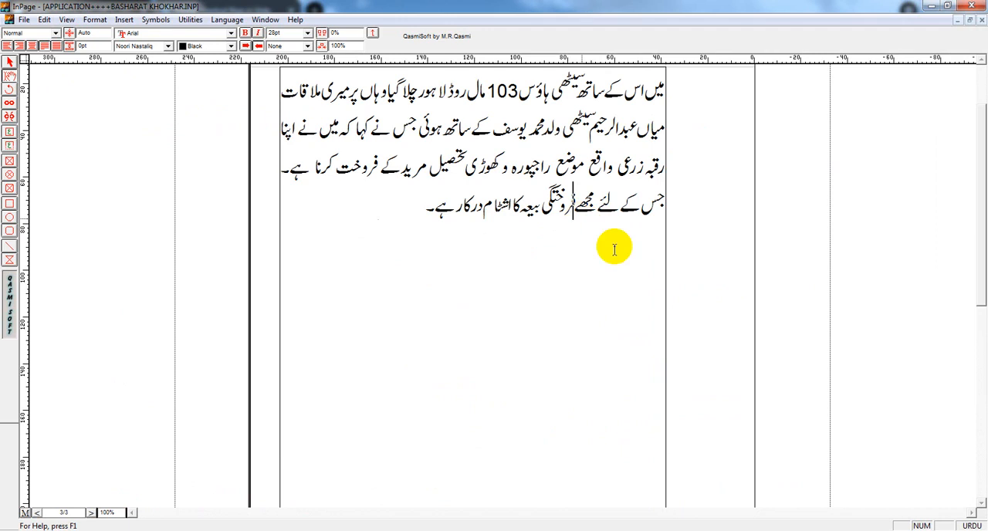
click(572, 203)
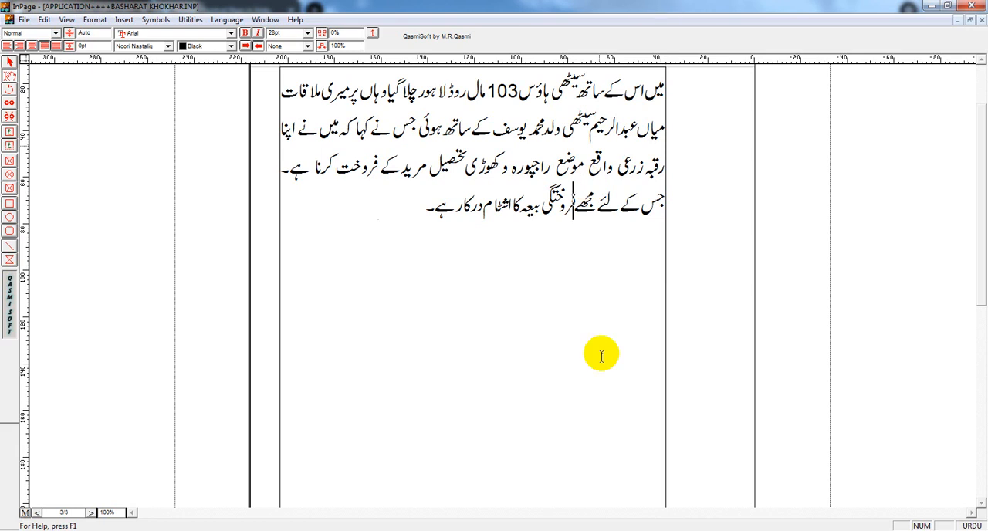